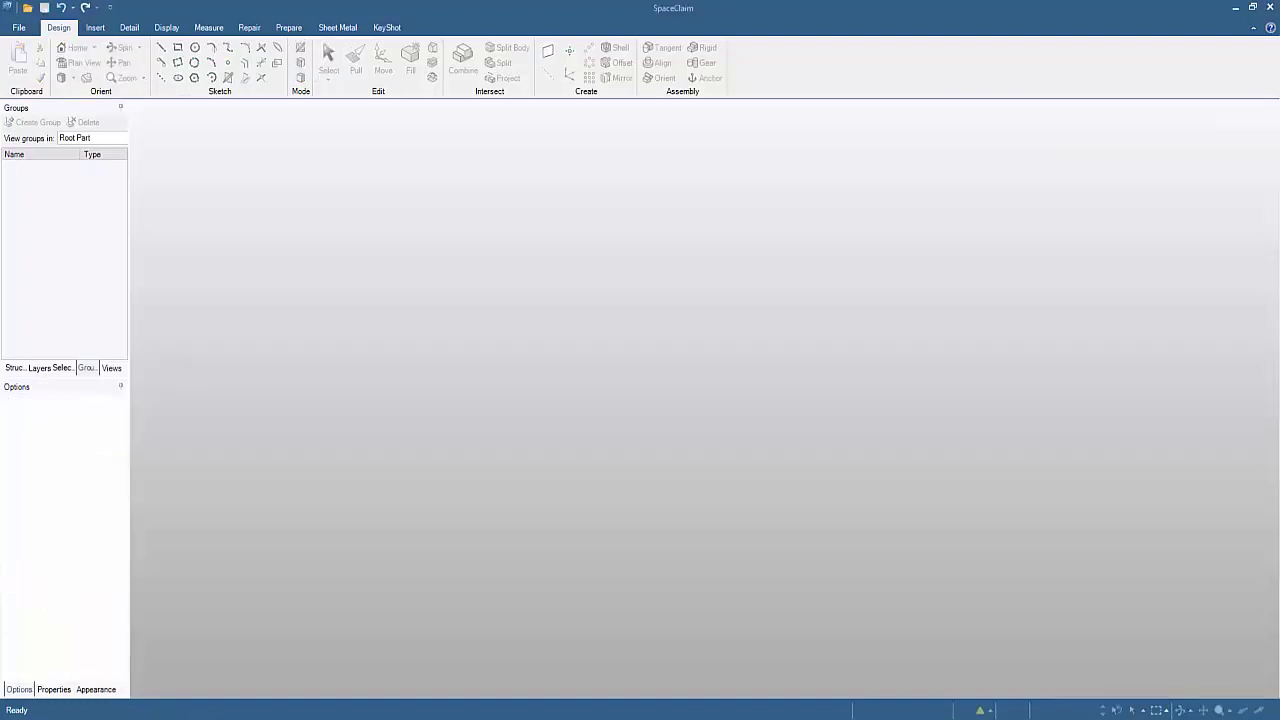
Open the Parasolid file Hook.x_t from the Hook folder.
{"action": "left_click", "coordinate": [19, 27]}
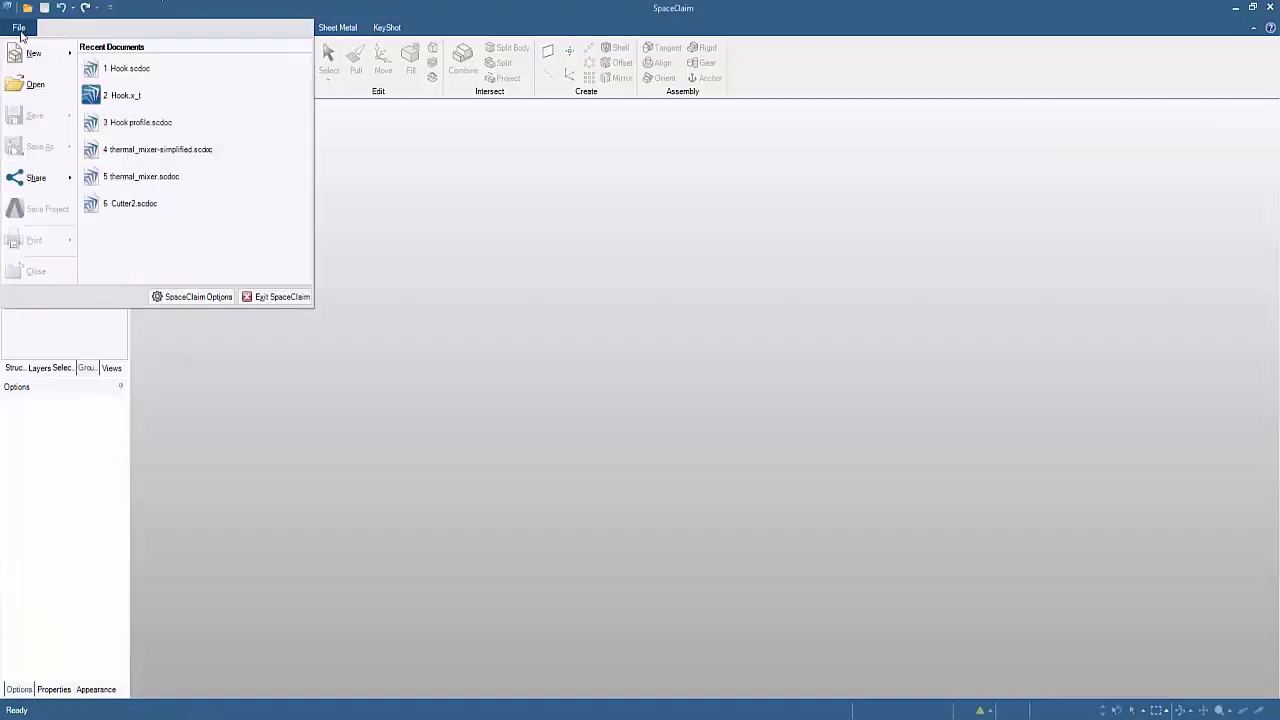
{"action": "left_click", "coordinate": [29, 86]}
{"action": "left_click", "coordinate": [535, 354]}
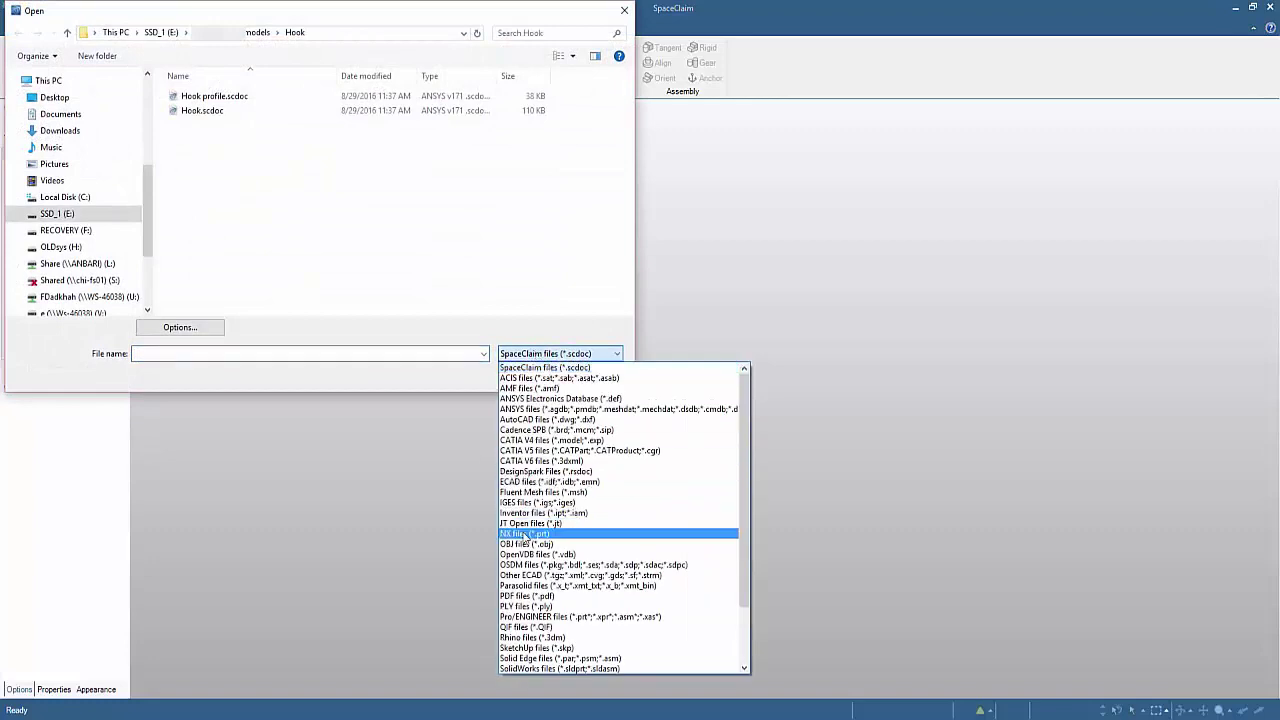
{"action": "left_click", "coordinate": [528, 585]}
{"action": "left_click", "coordinate": [197, 98]}
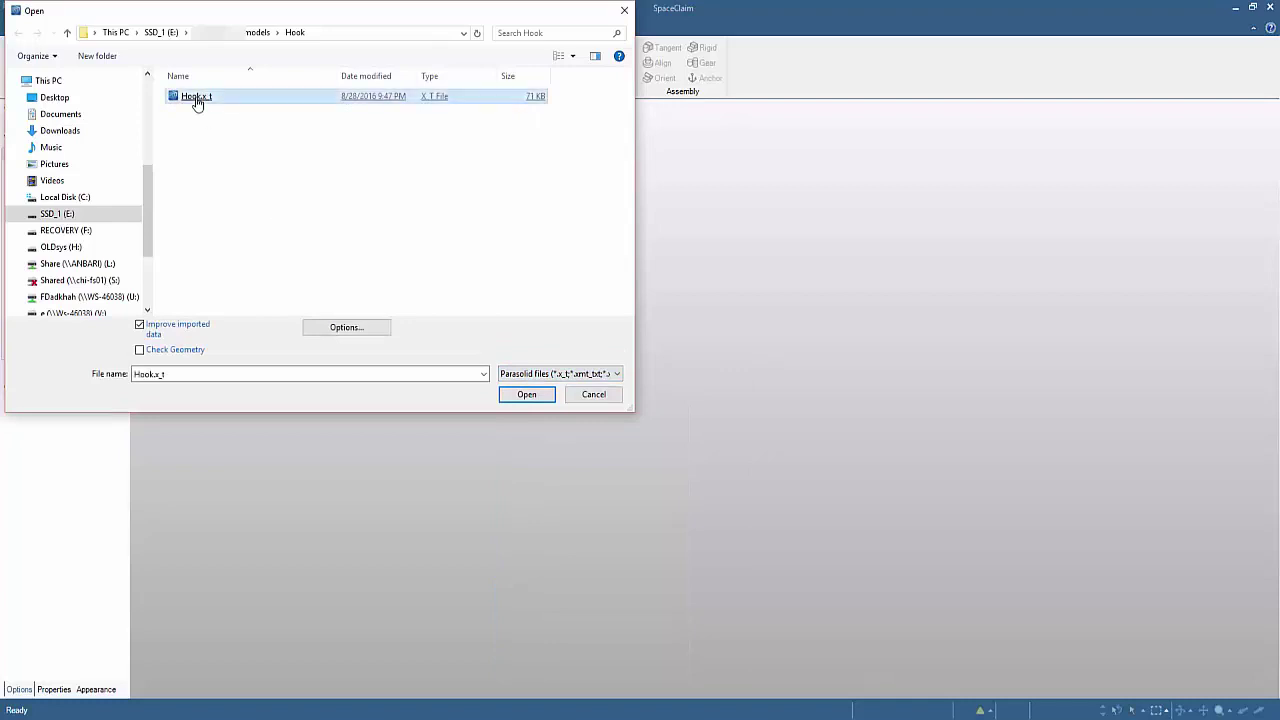
{"action": "double_click", "coordinate": [197, 98]}
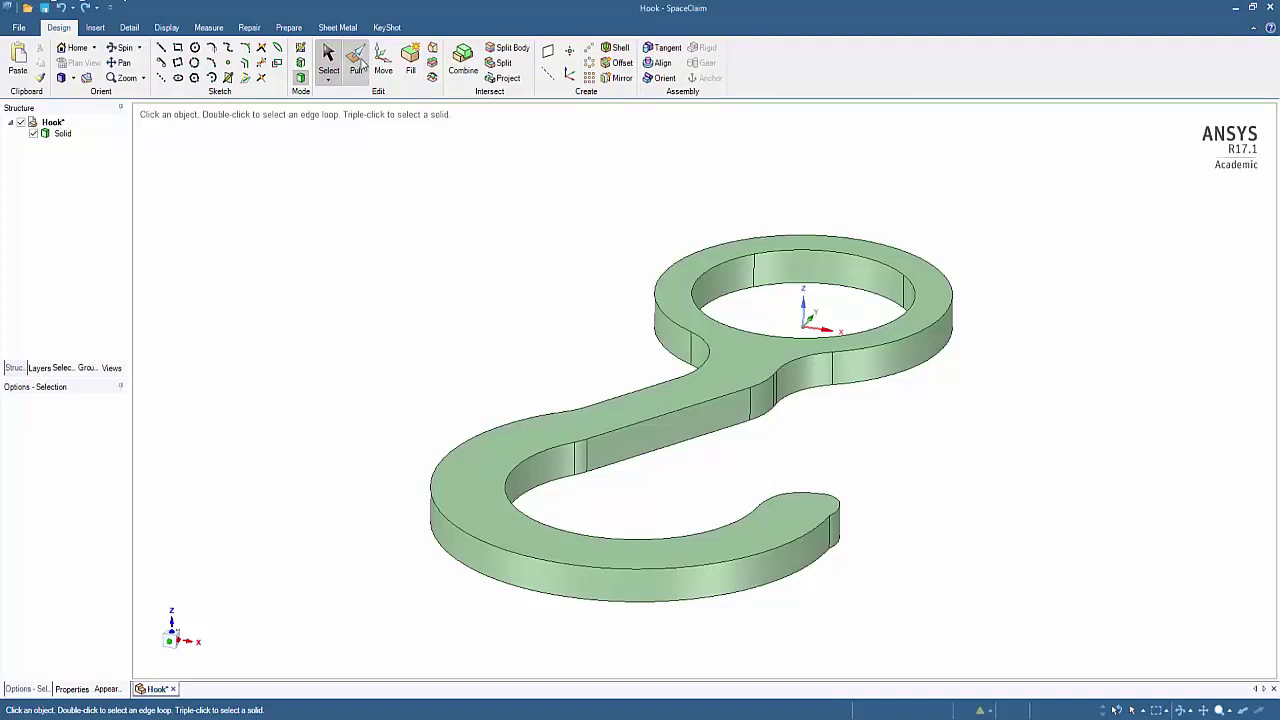
Pull the hook's flat top face using a ruler dimension referenced to the opposite face, setting the thickness to 15 mm.
{"action": "left_click", "coordinate": [356, 62]}
{"action": "left_click", "coordinate": [701, 376]}
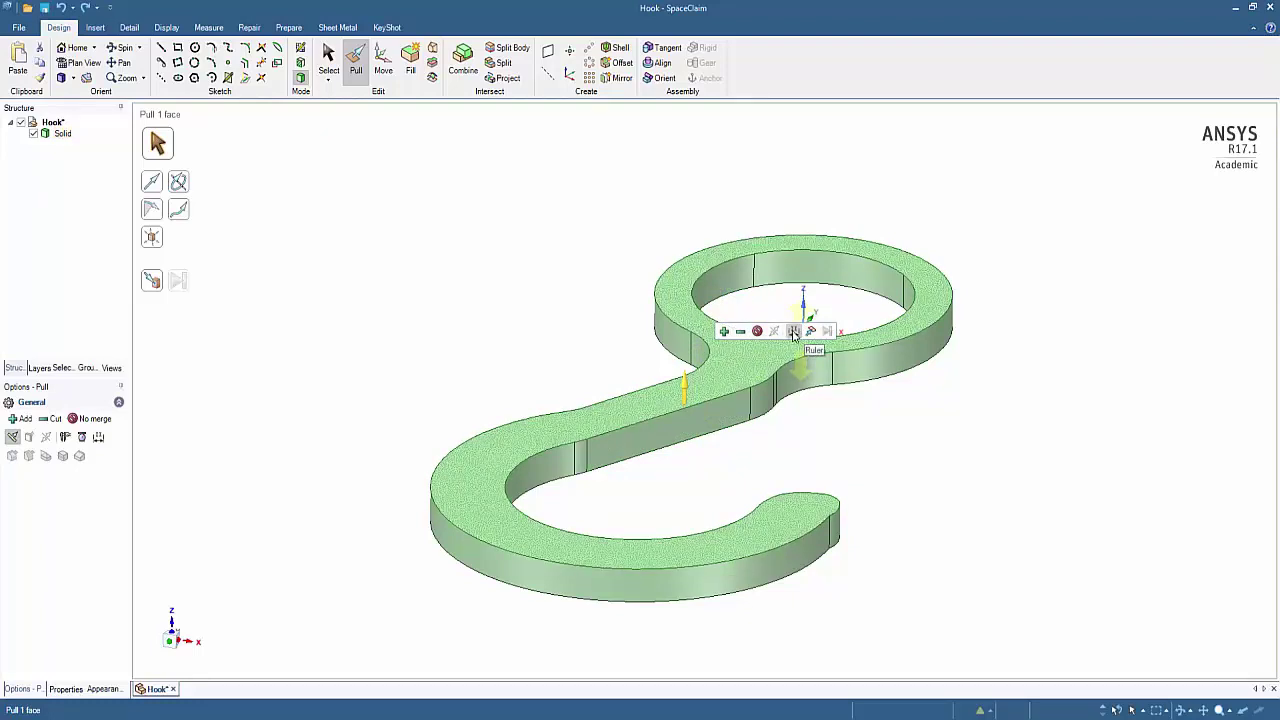
{"action": "left_click", "coordinate": [793, 332]}
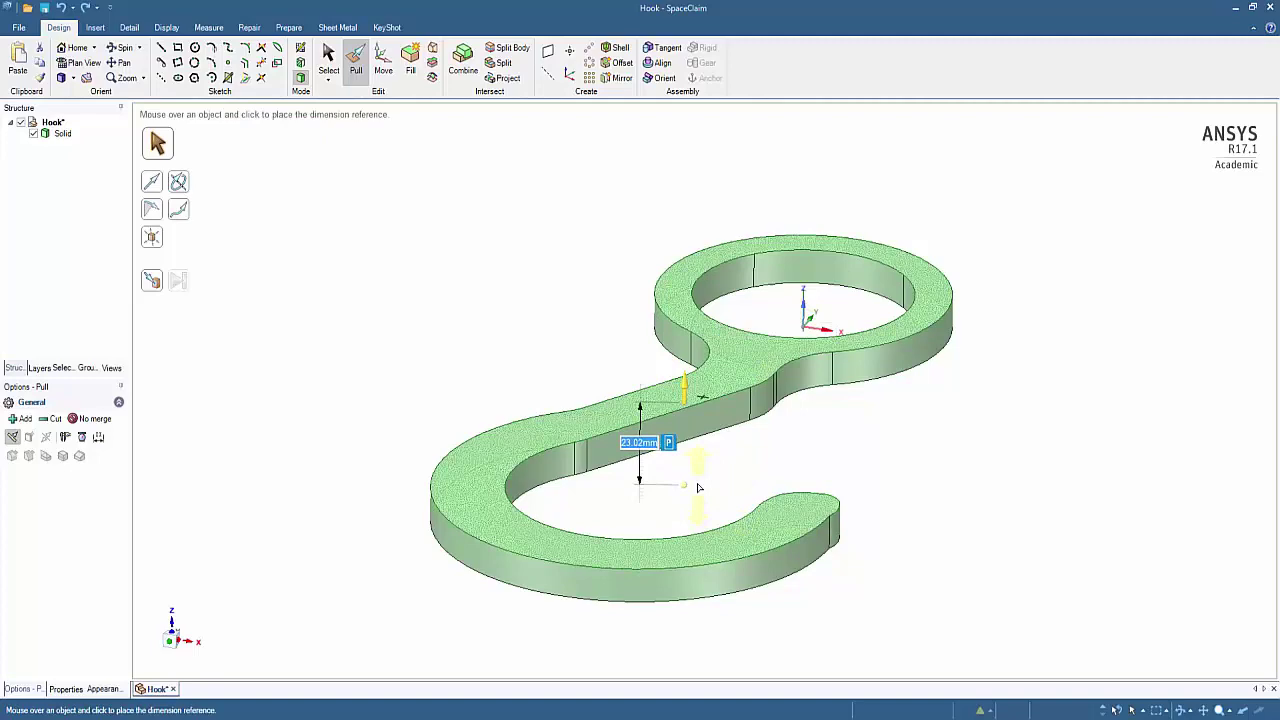
{"action": "middle_click_drag", "start_coordinate": [697, 485], "coordinate": [695, 362]}
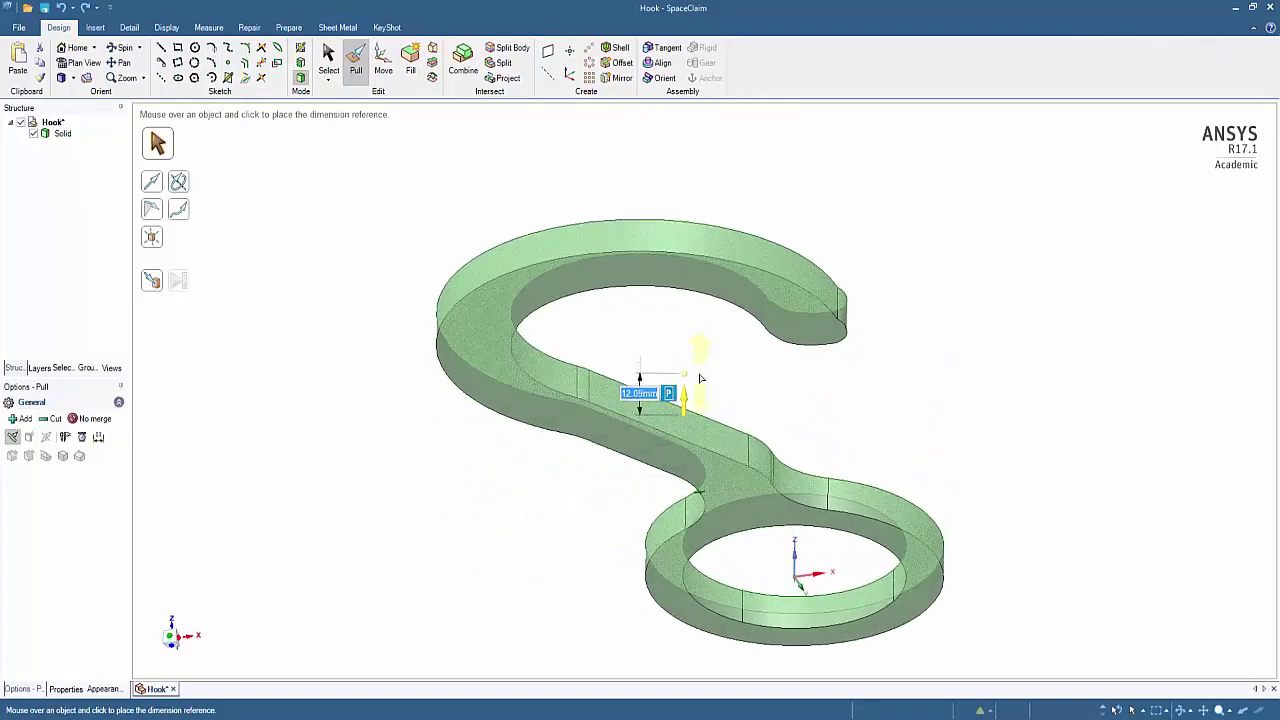
{"action": "key", "text": "Escape"}
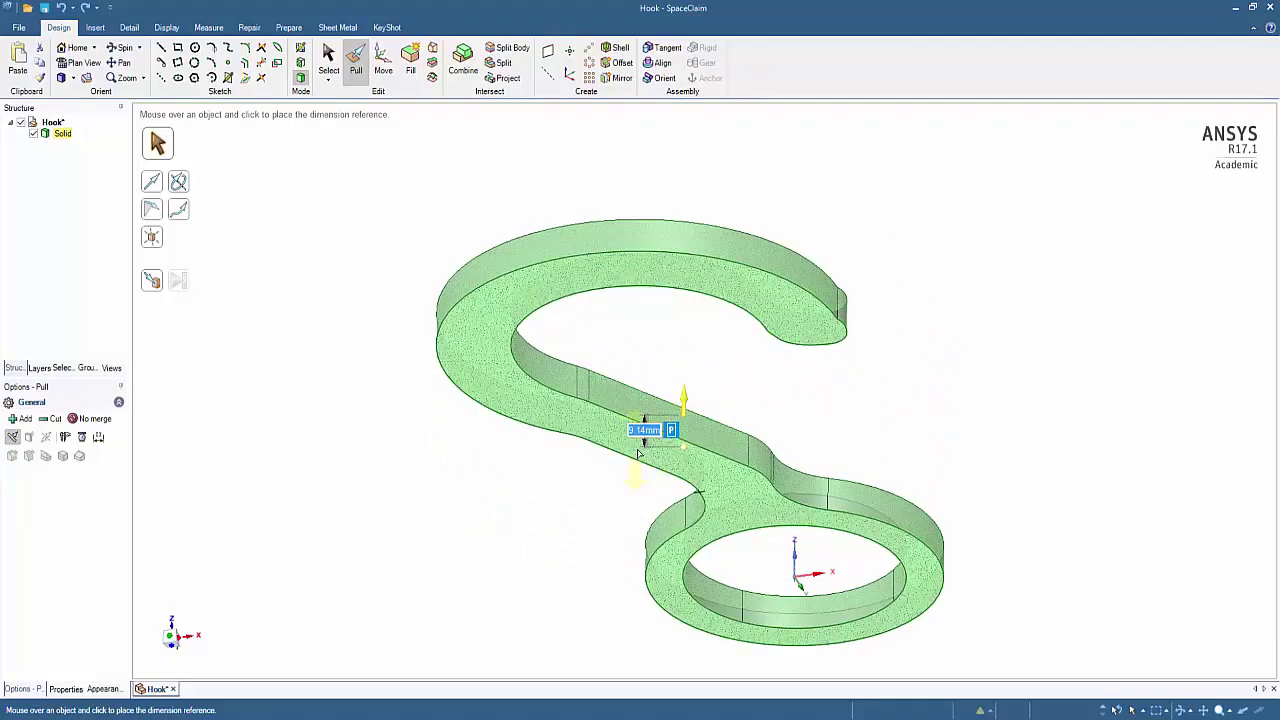
{"action": "middle_click_drag", "start_coordinate": [636, 456], "coordinate": [637, 600]}
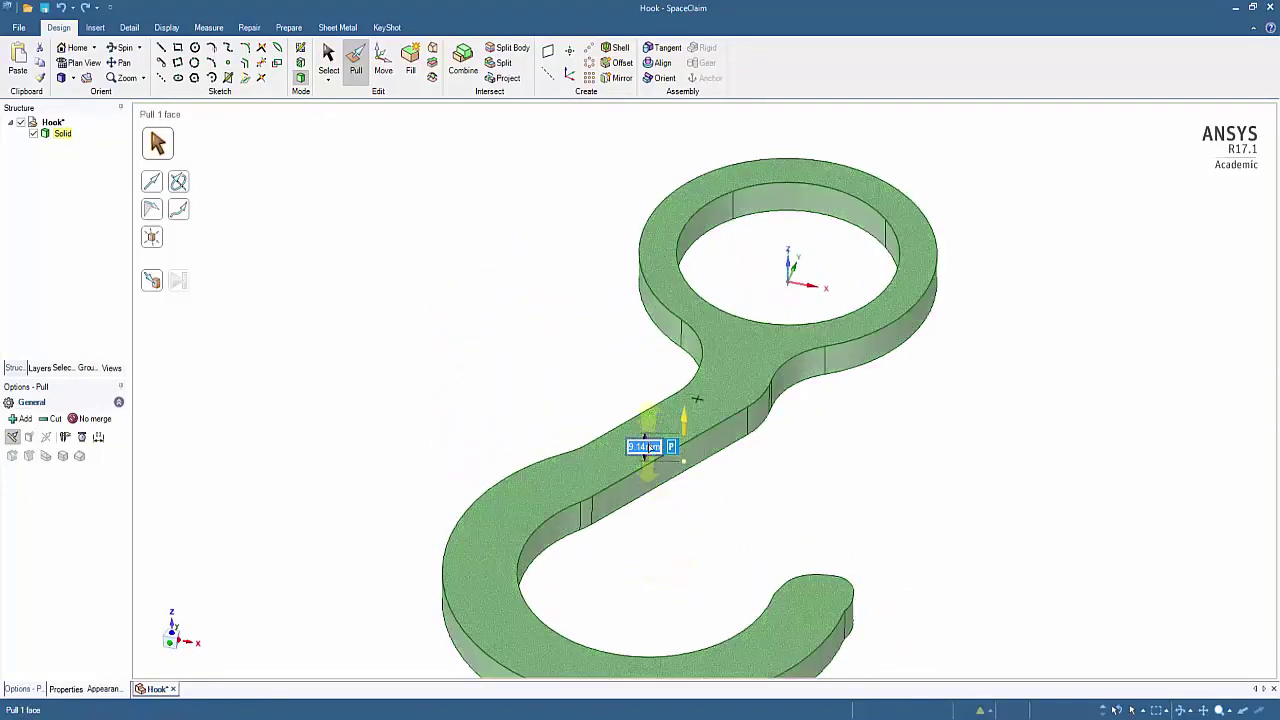
{"action": "type", "text": "15"}
{"action": "key", "text": "Return"}
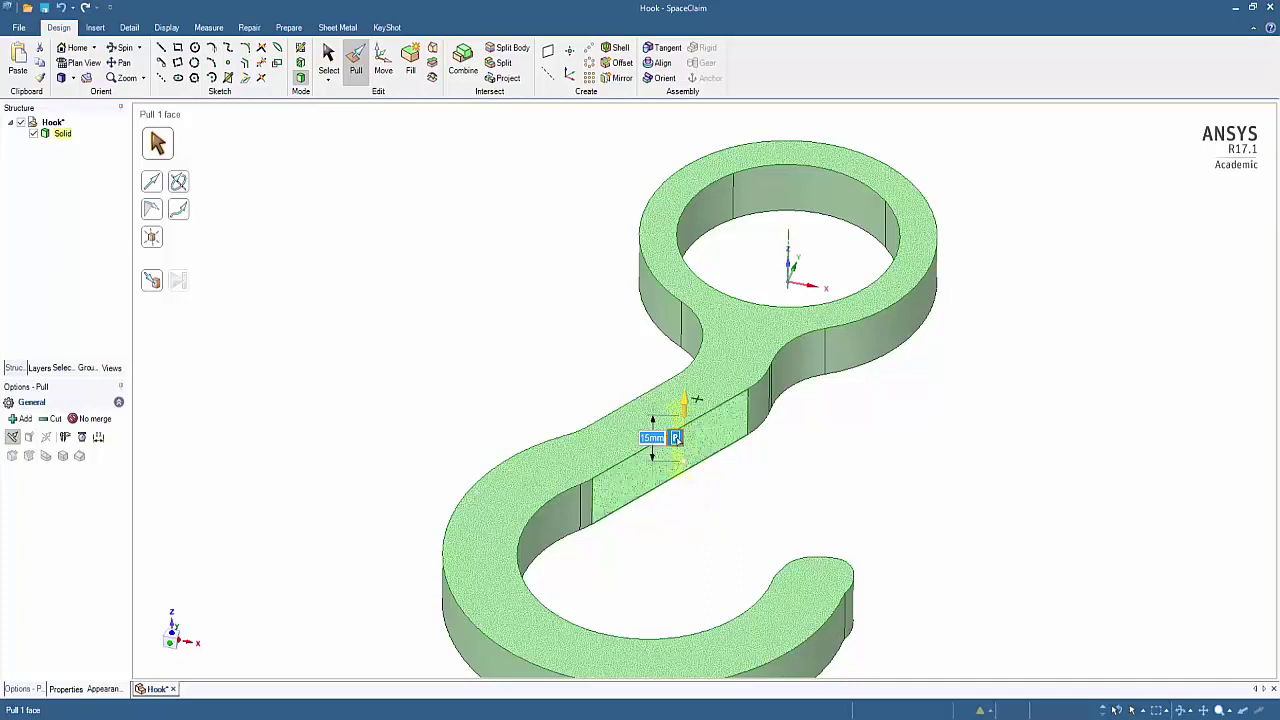
Turn the hook's ruler dimension into a driving dimension group and rename the group Thickness.
{"action": "mouse_move", "coordinate": [676, 438]}
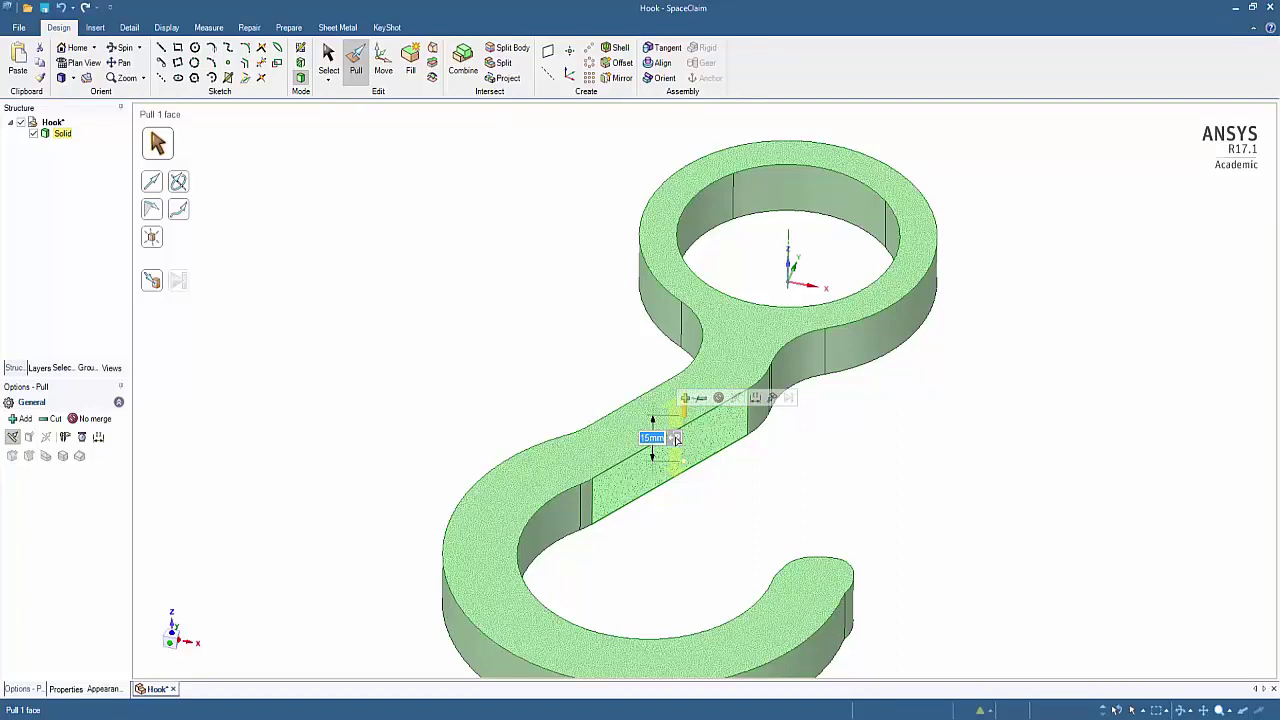
{"action": "left_click", "coordinate": [86, 368]}
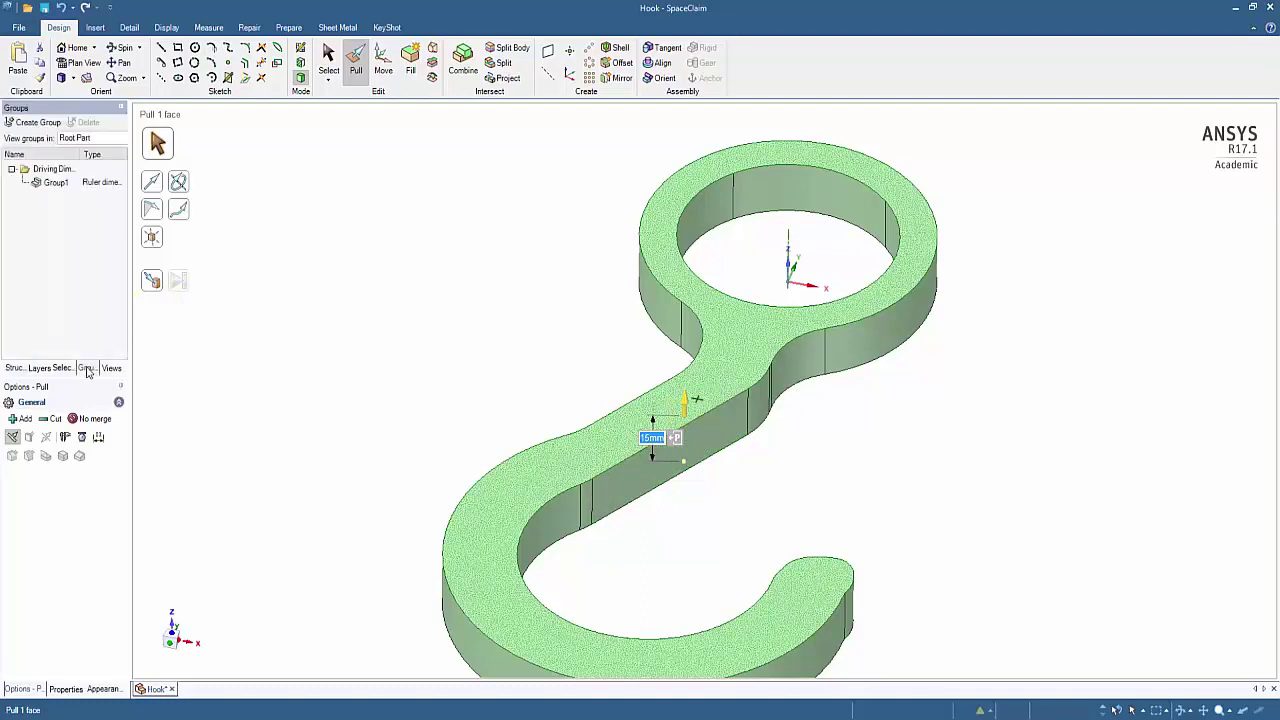
{"action": "left_click", "coordinate": [47, 184]}
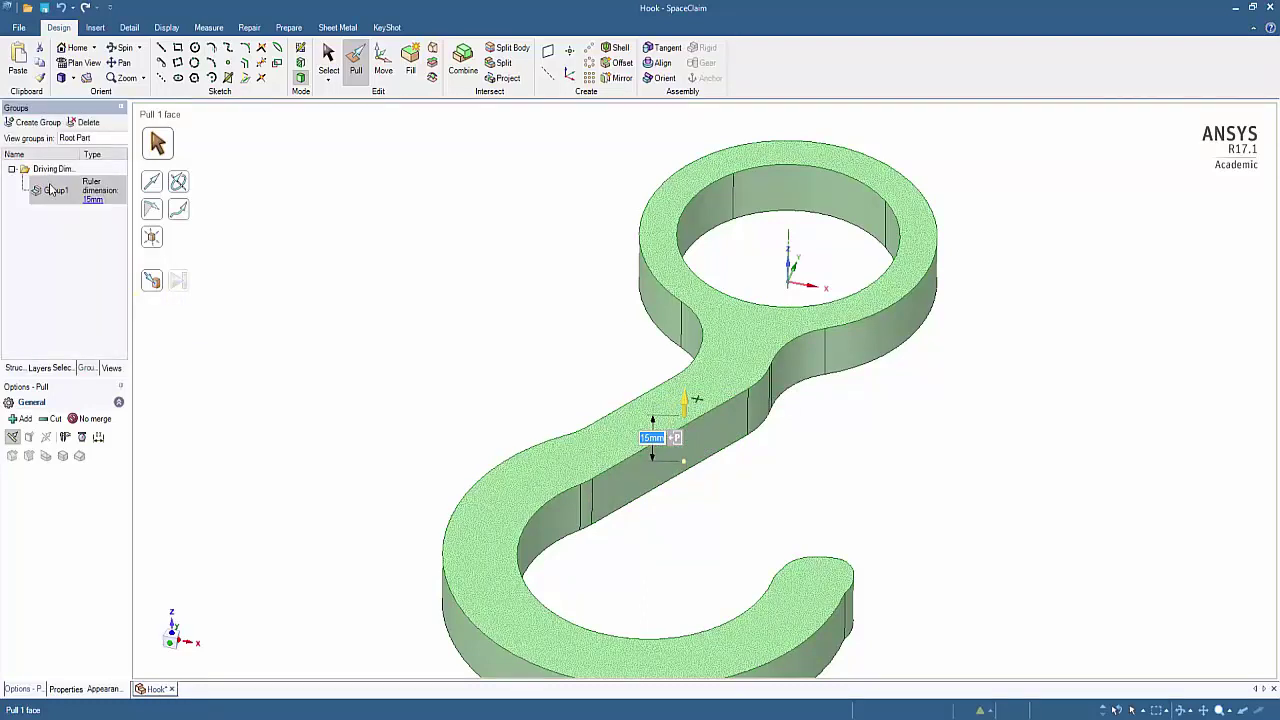
{"action": "left_click", "coordinate": [50, 183]}
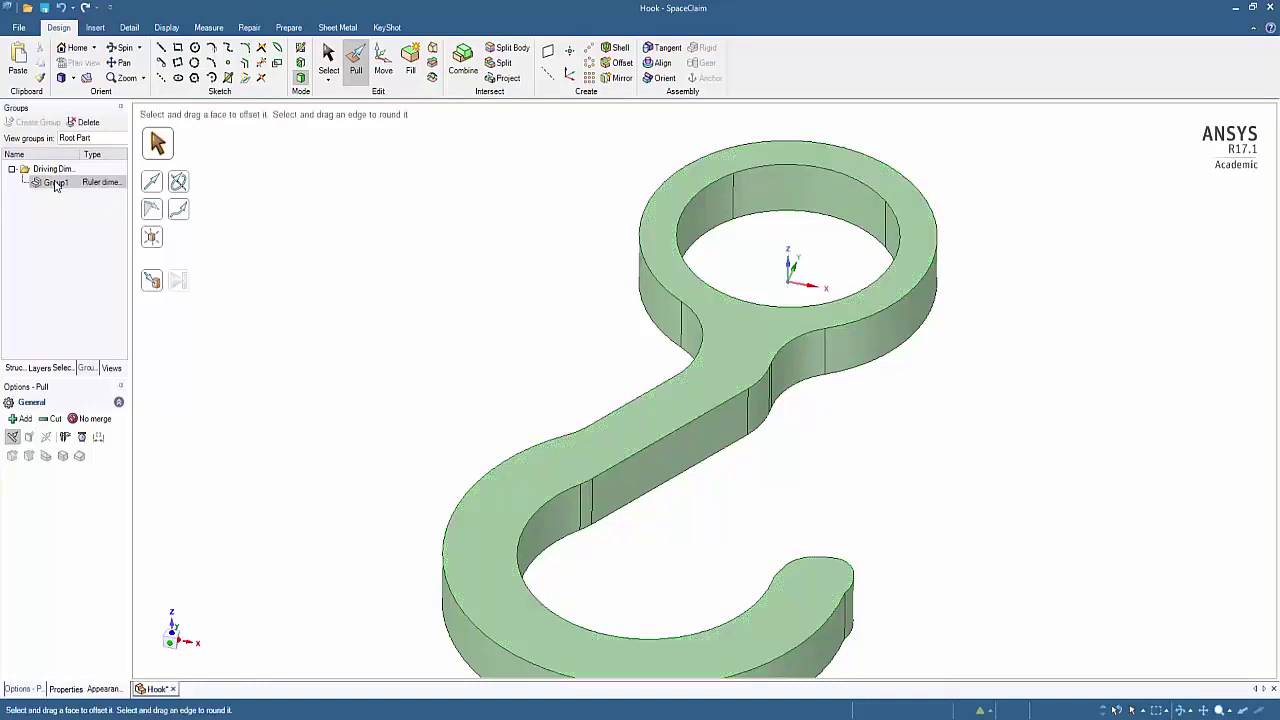
{"action": "key", "text": "Return"}
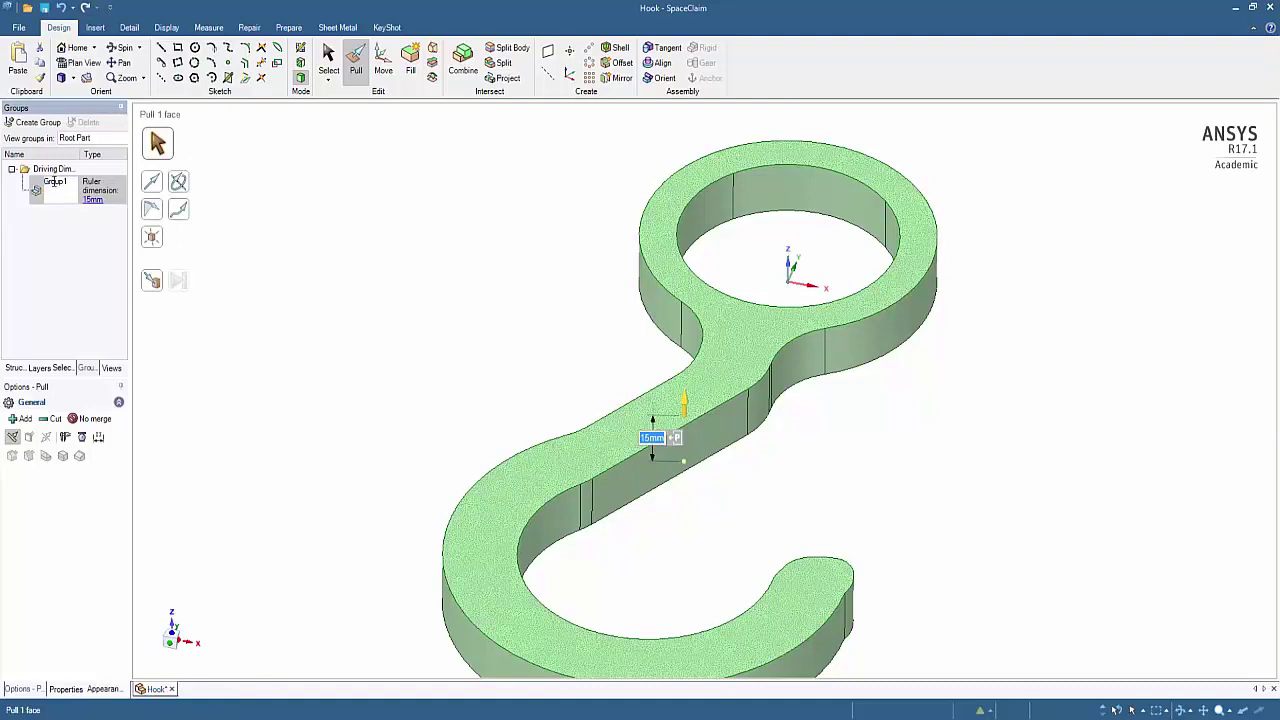
{"action": "double_click", "coordinate": [56, 184]}
{"action": "type", "text": "Thickne"}
{"action": "type", "text": "ss"}
{"action": "key", "text": "Return"}
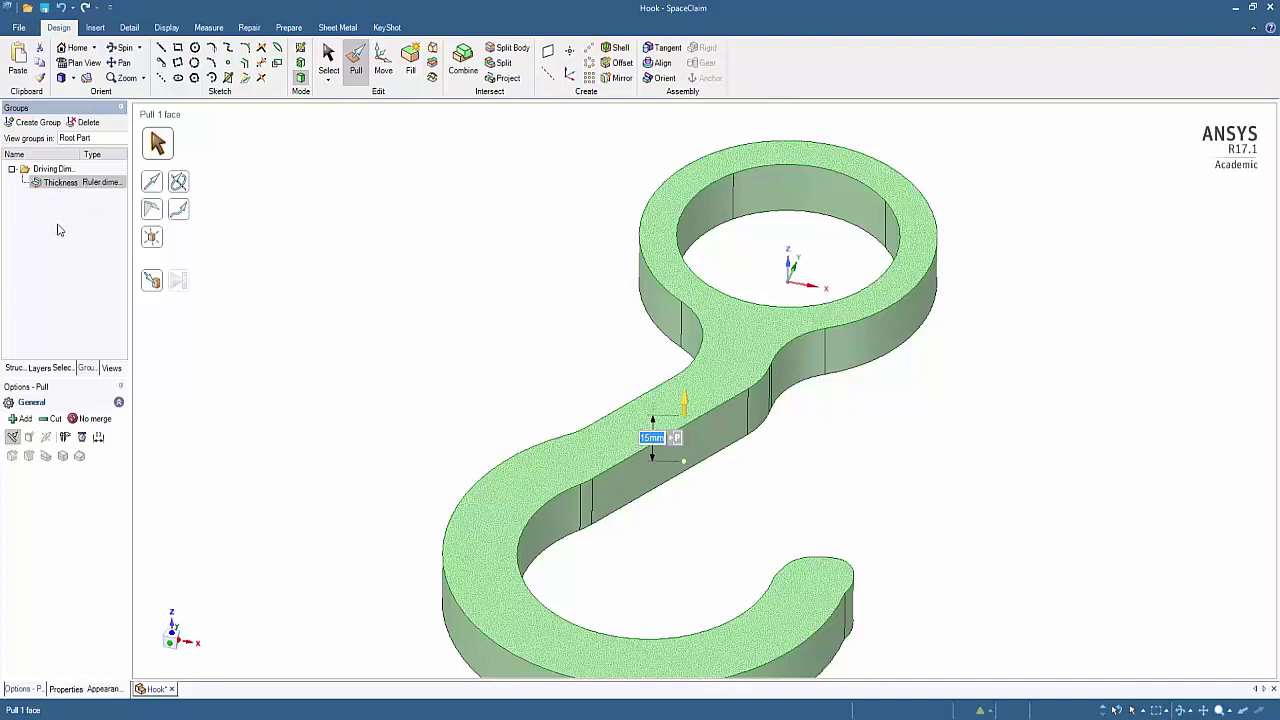
Deselect the pulled face and save the hook model.
{"action": "key", "text": "Escape"}
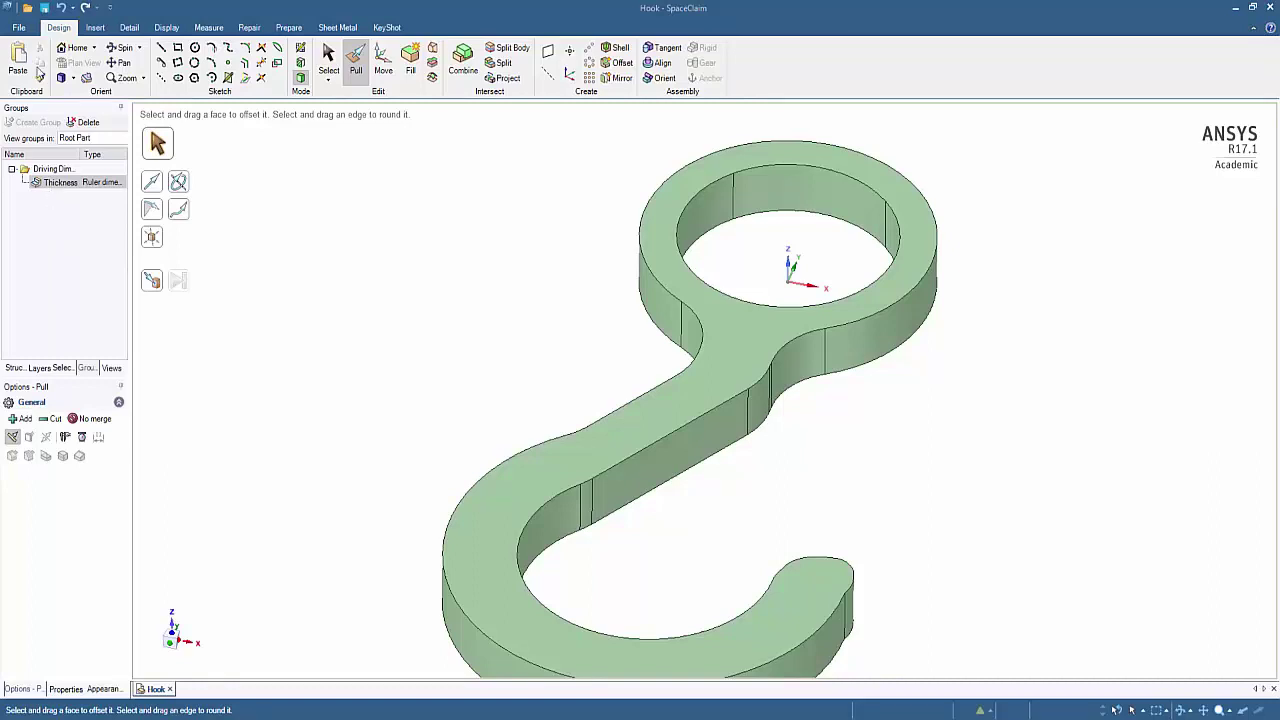
{"action": "left_click", "coordinate": [19, 28]}
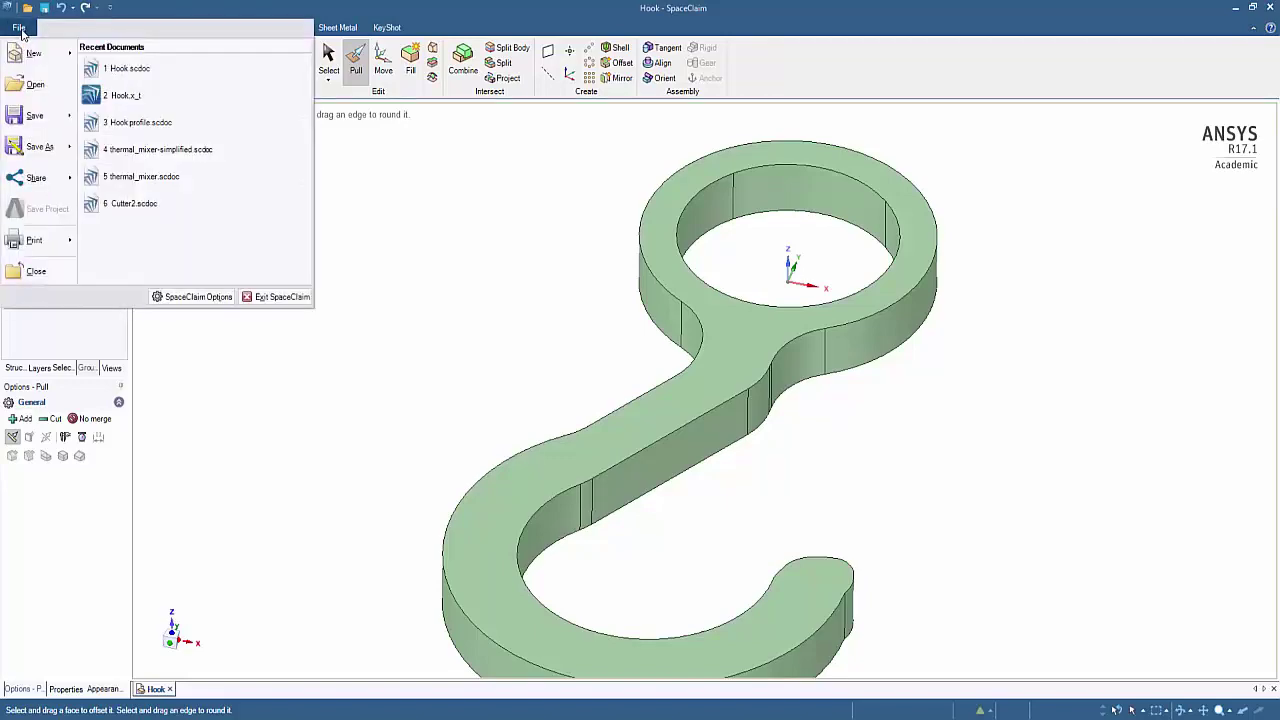
{"action": "left_click", "coordinate": [18, 116]}
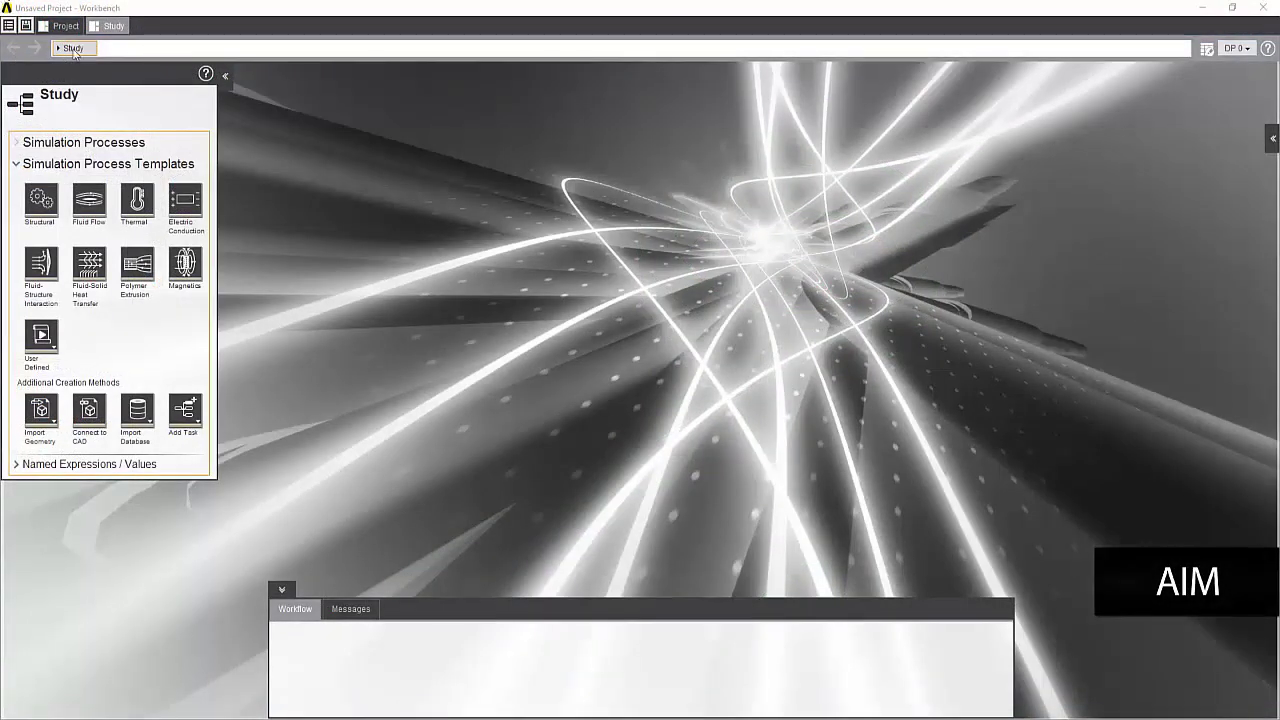
Switch to ANSYS AIM and set the project's unit system to Metric (kg,mm,s,°C,mA,N,mV).
{"action": "left_click", "coordinate": [9, 26]}
{"action": "mouse_move", "coordinate": [30, 77]}
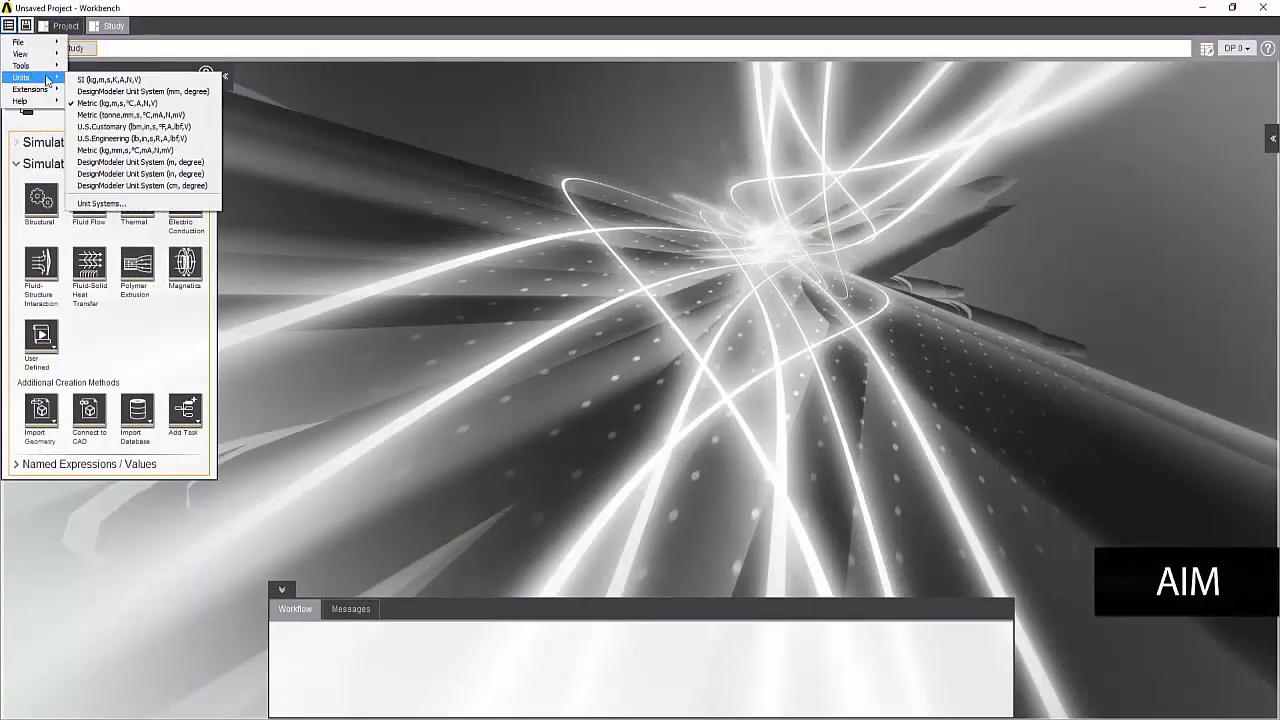
{"action": "left_click", "coordinate": [129, 151]}
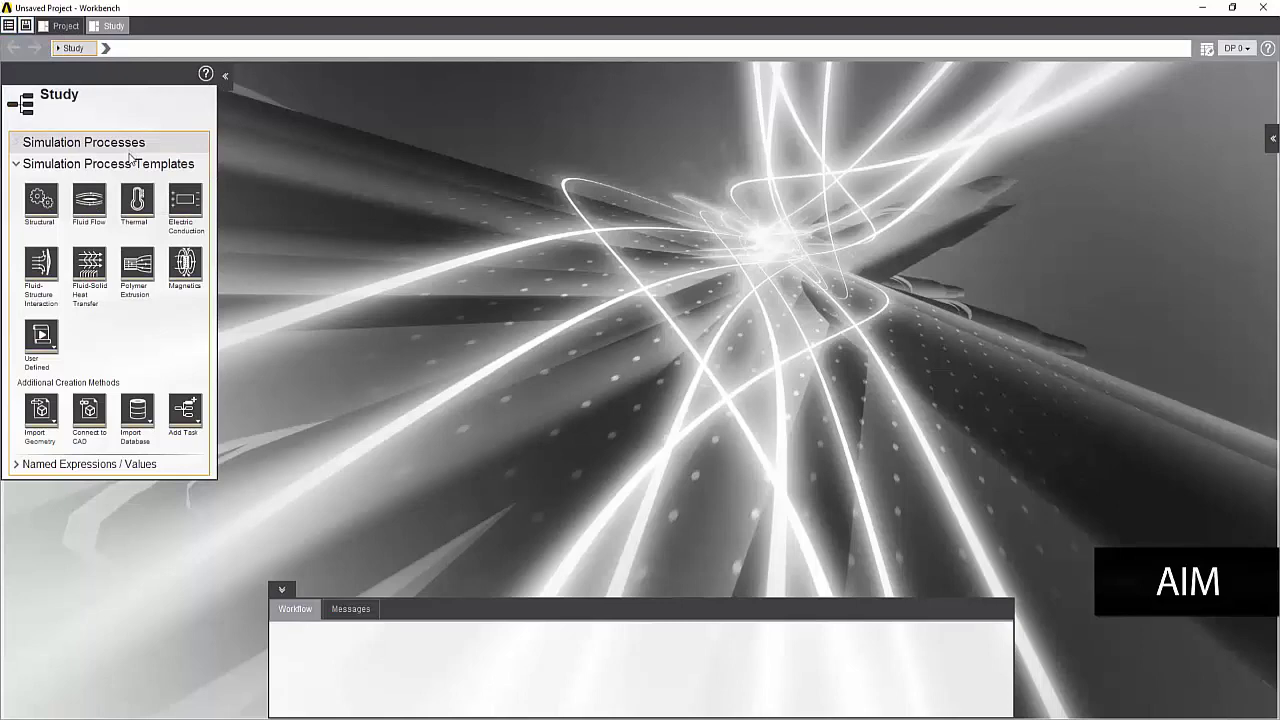
Create a static Structural simulation process that connects to the active CAD session, with automatic contact detection.
{"action": "left_click", "coordinate": [40, 203]}
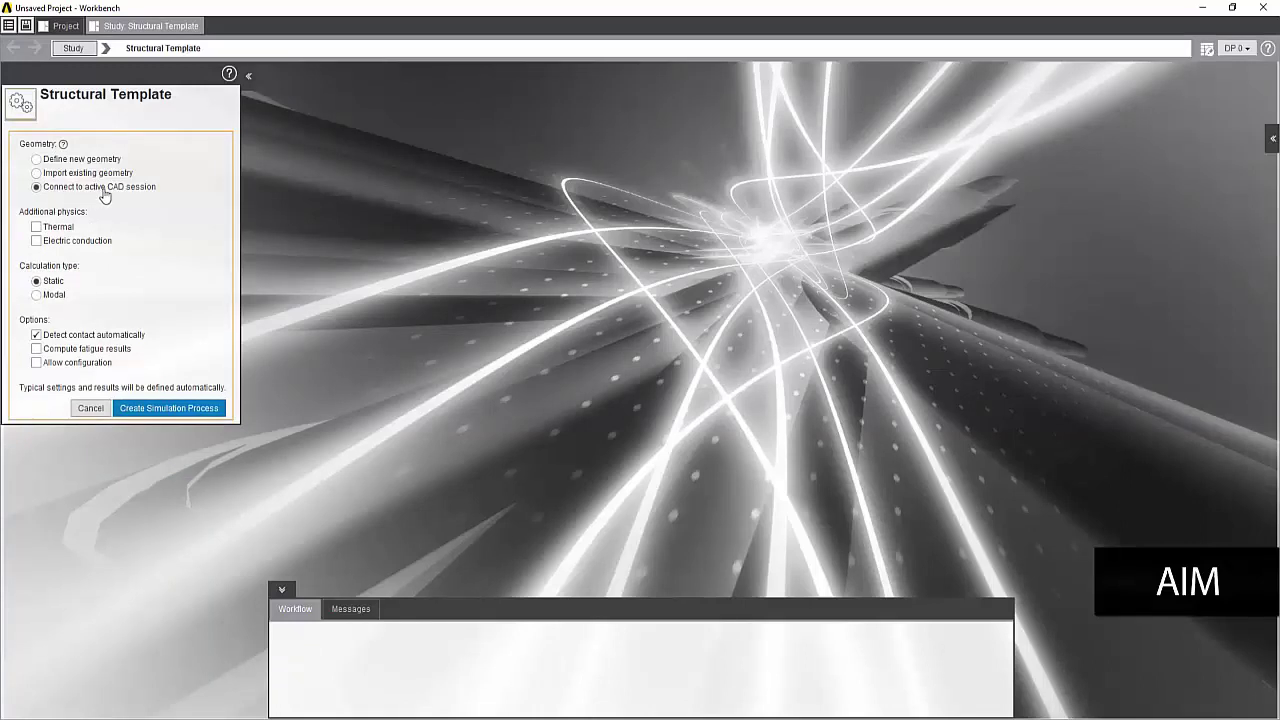
{"action": "left_click", "coordinate": [151, 410]}
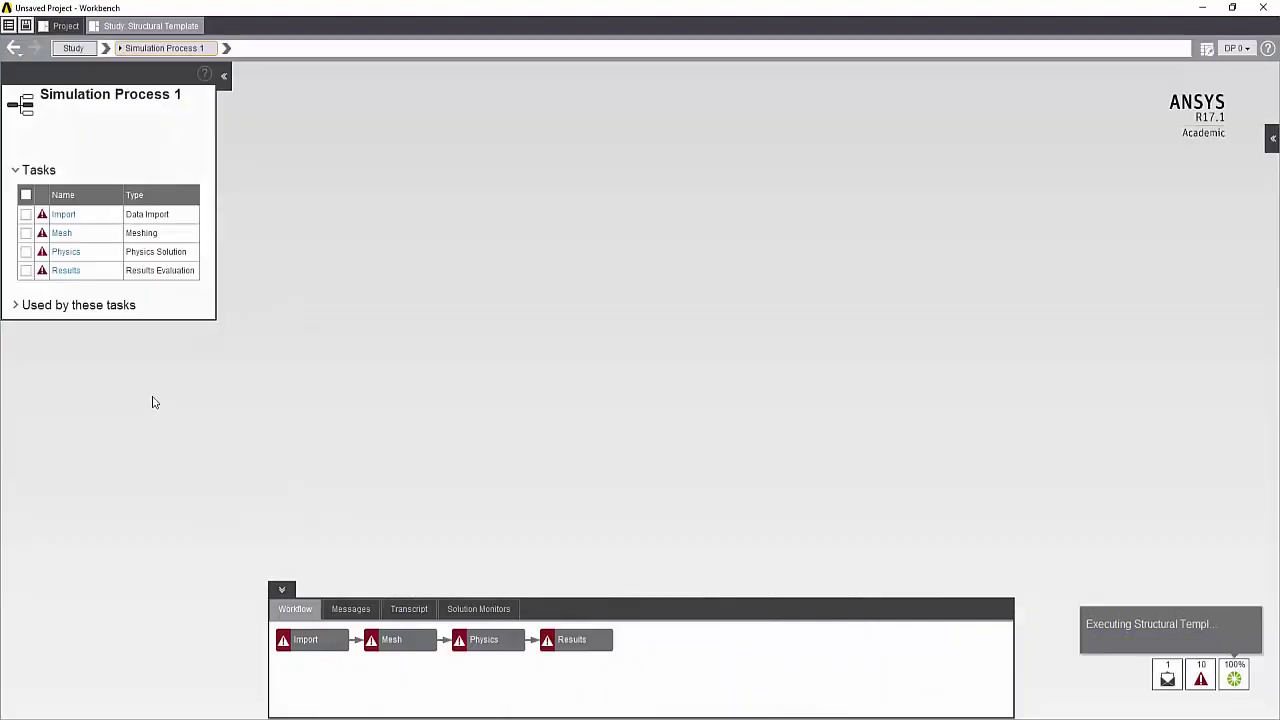
Assign the active CAD session Hook.scdoc as the geometry source of the Import task.
{"action": "left_click", "coordinate": [63, 214]}
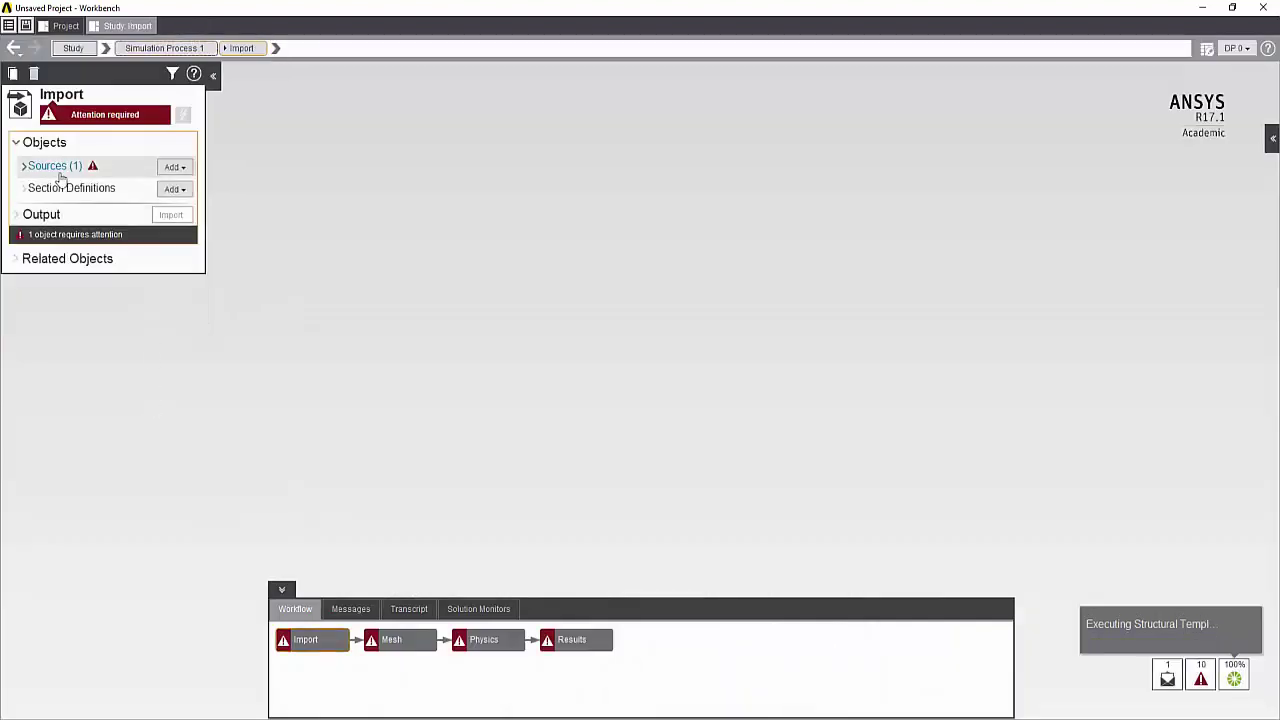
{"action": "left_click", "coordinate": [57, 166]}
{"action": "left_click", "coordinate": [78, 228]}
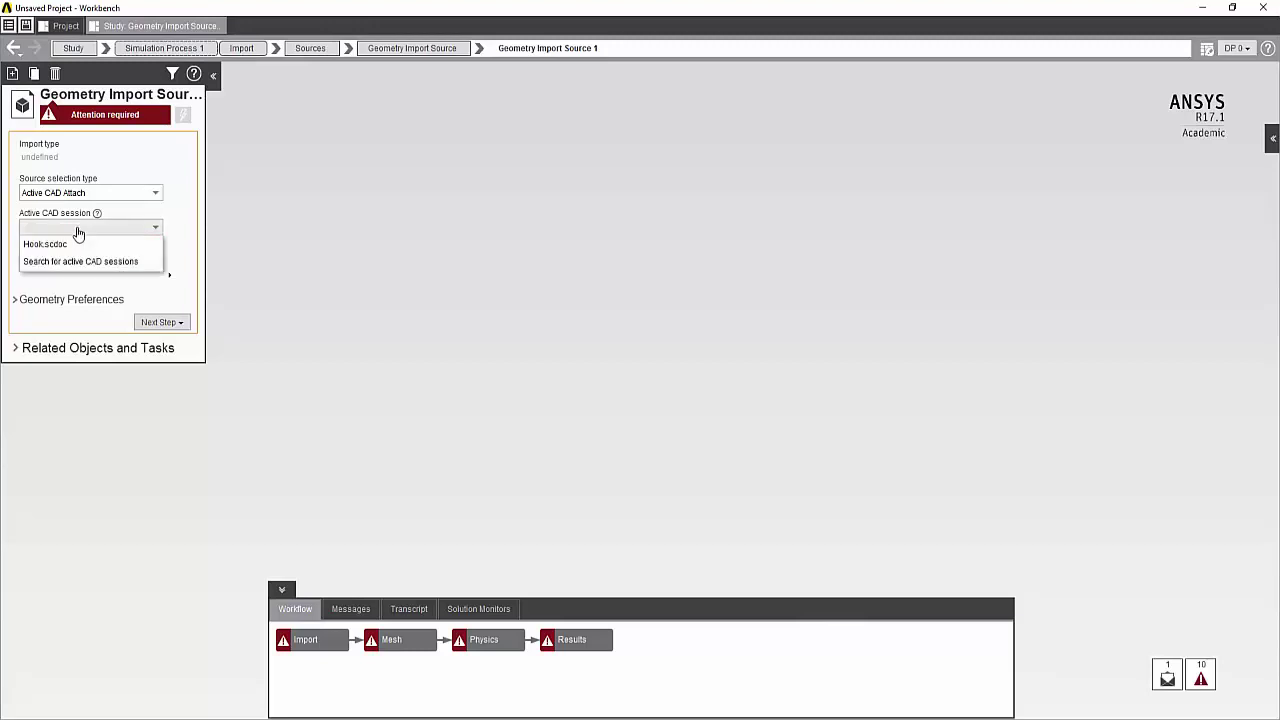
{"action": "left_click", "coordinate": [52, 243]}
{"action": "left_click", "coordinate": [110, 306]}
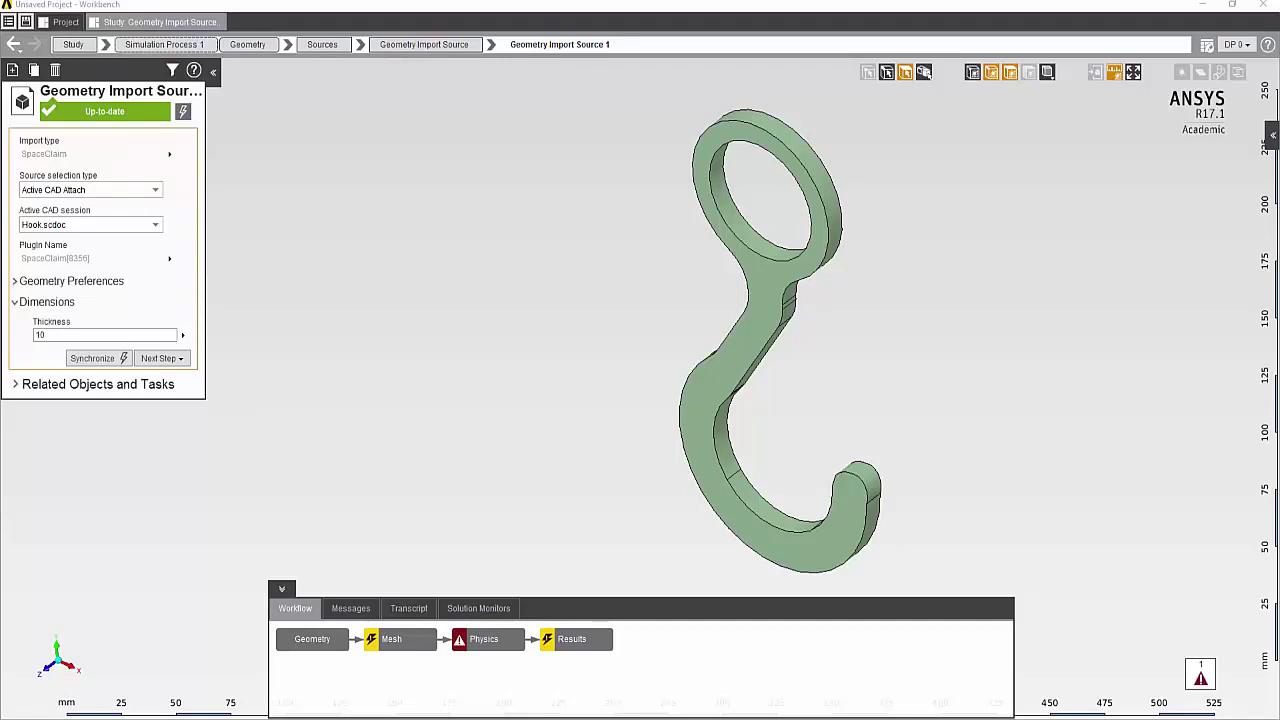
Update the imported hook geometry to a Thickness of 2 and make that dimension a parameter.
{"action": "double_click", "coordinate": [72, 336]}
{"action": "type", "text": "2"}
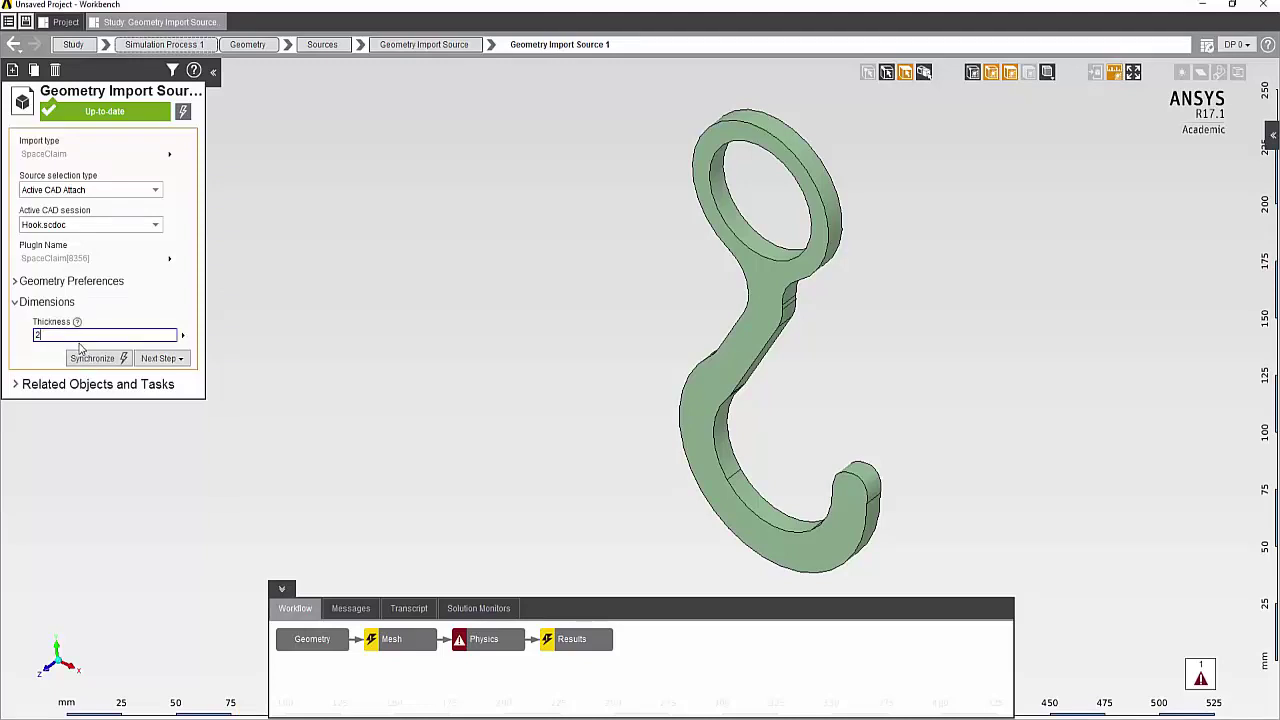
{"action": "left_click", "coordinate": [88, 357]}
{"action": "left_click", "coordinate": [96, 359]}
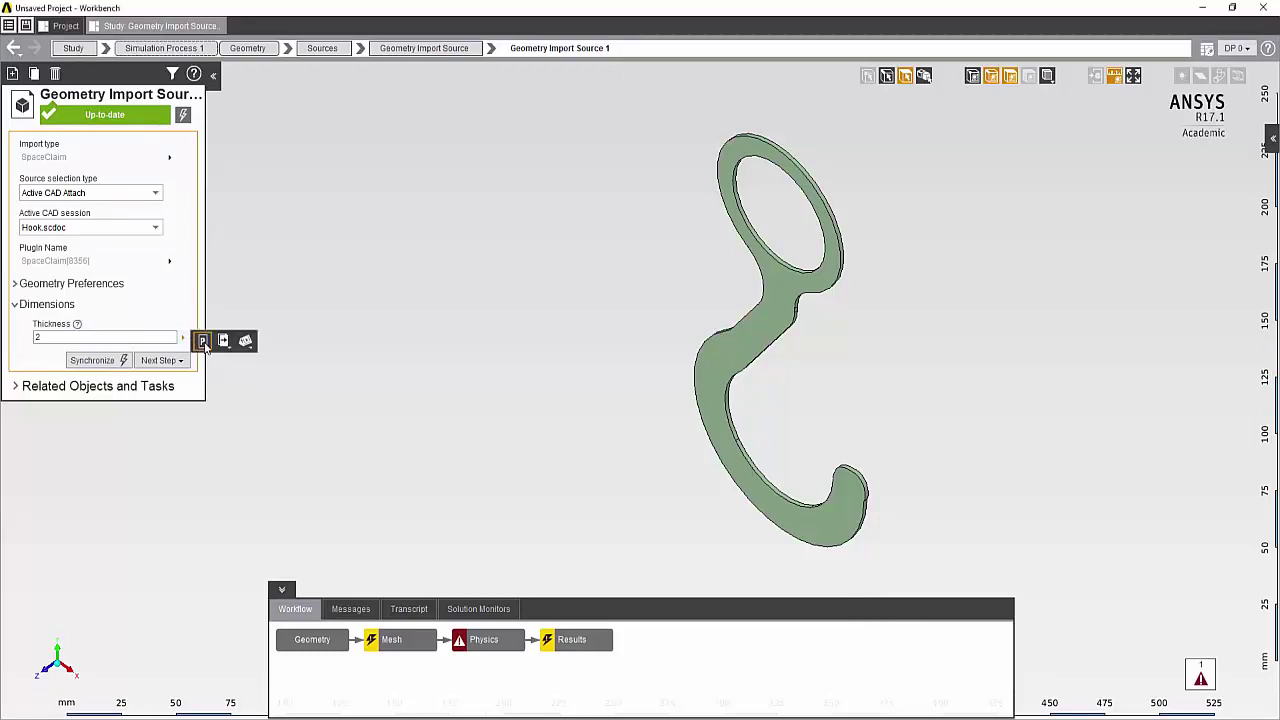
{"action": "left_click", "coordinate": [202, 341]}
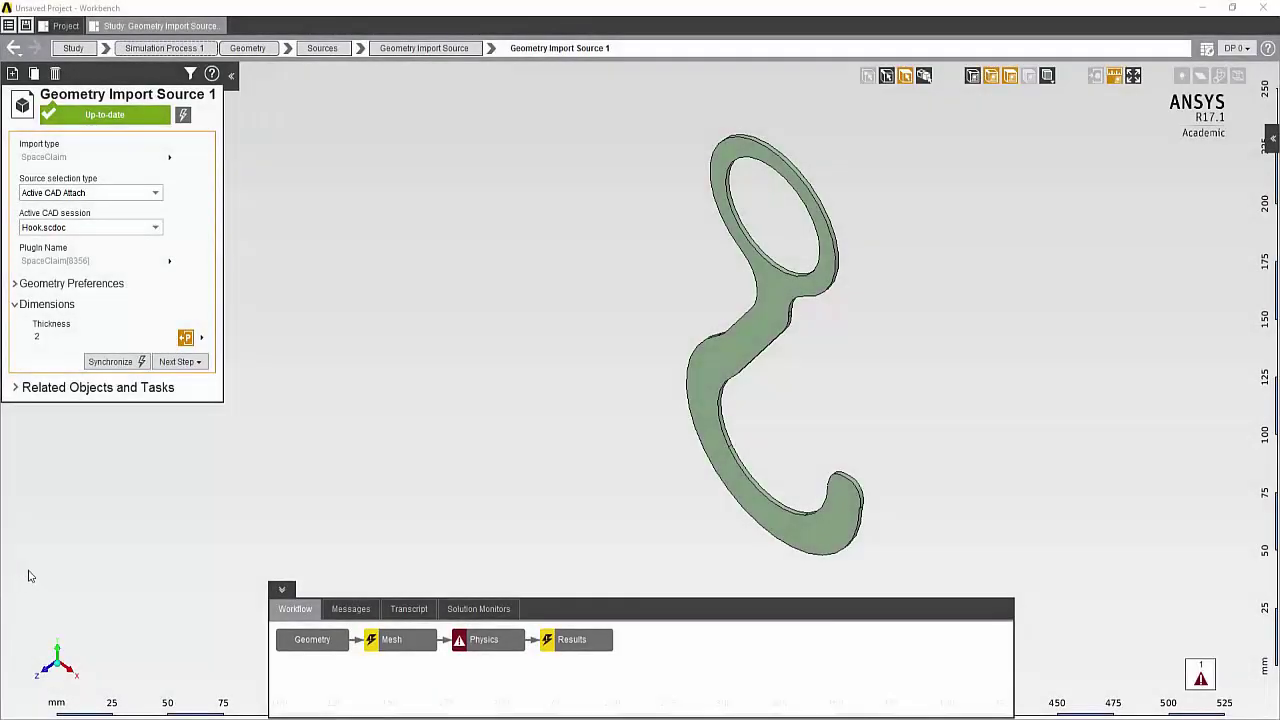
Add a body sizing control to the Mesh task for the hook volume with an element size of 2 mm.
{"action": "left_click", "coordinate": [395, 648]}
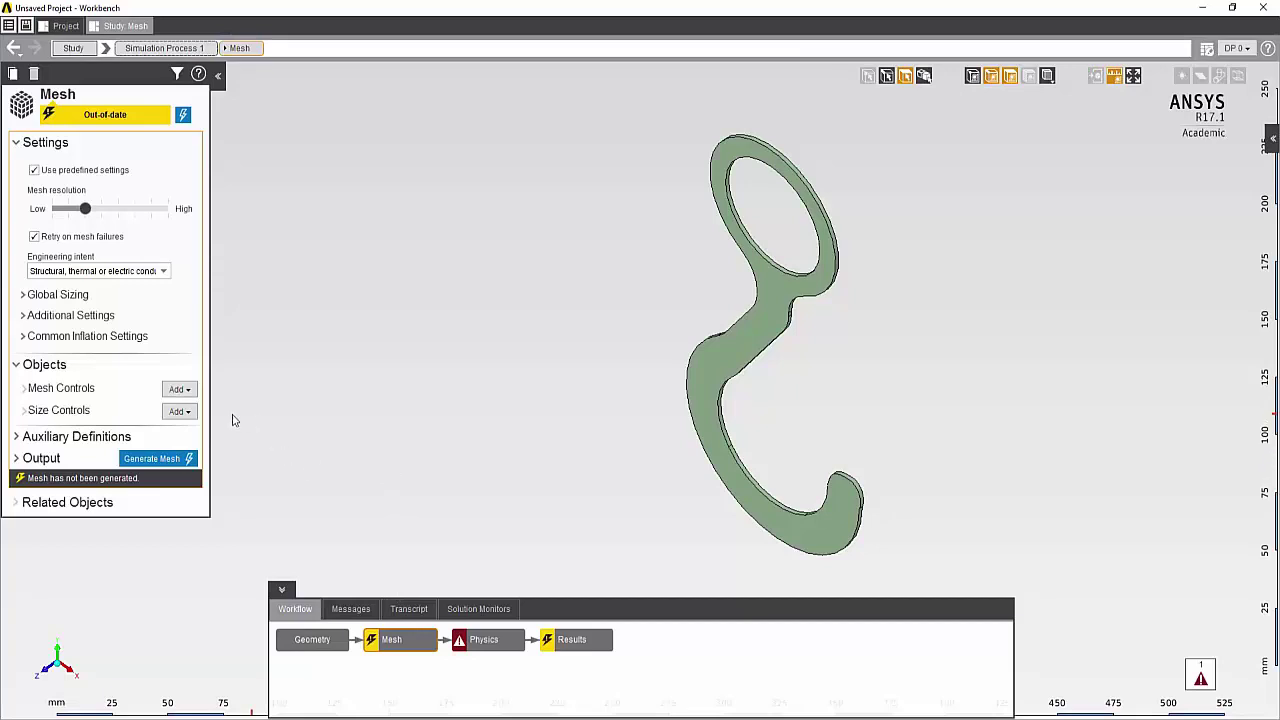
{"action": "left_click", "coordinate": [179, 411]}
{"action": "left_click", "coordinate": [186, 434]}
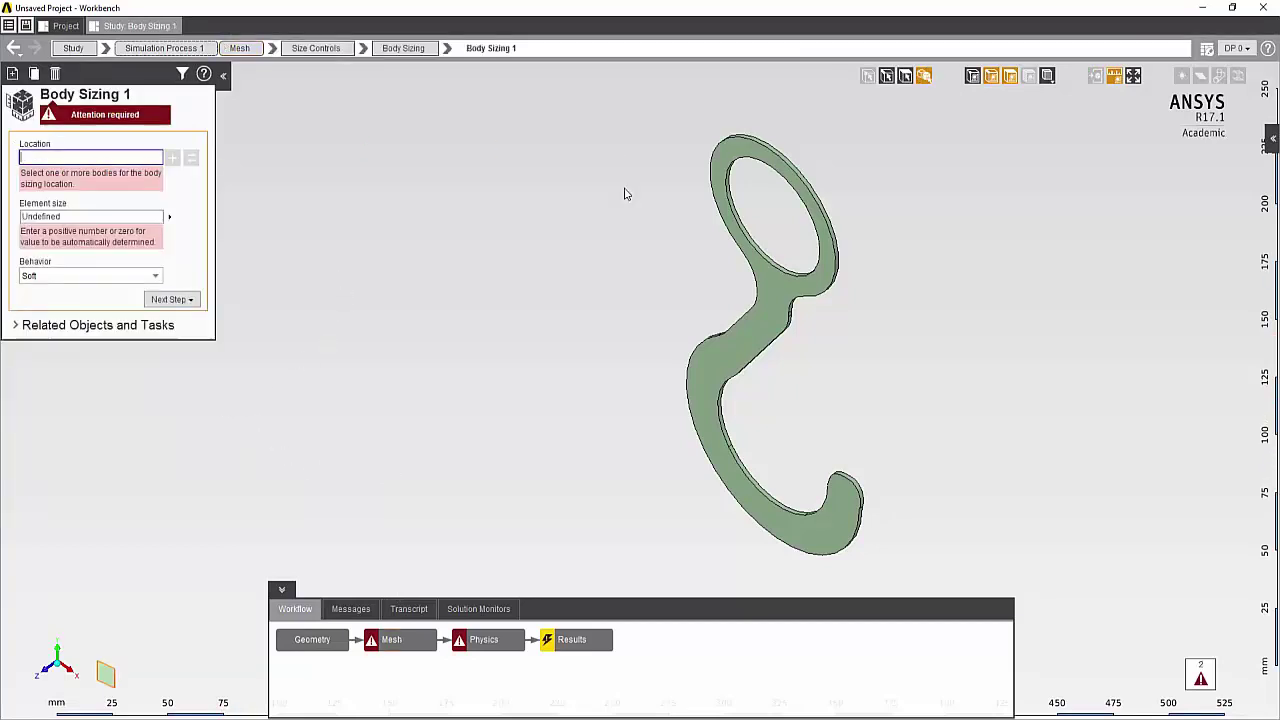
{"action": "left_click", "coordinate": [757, 263]}
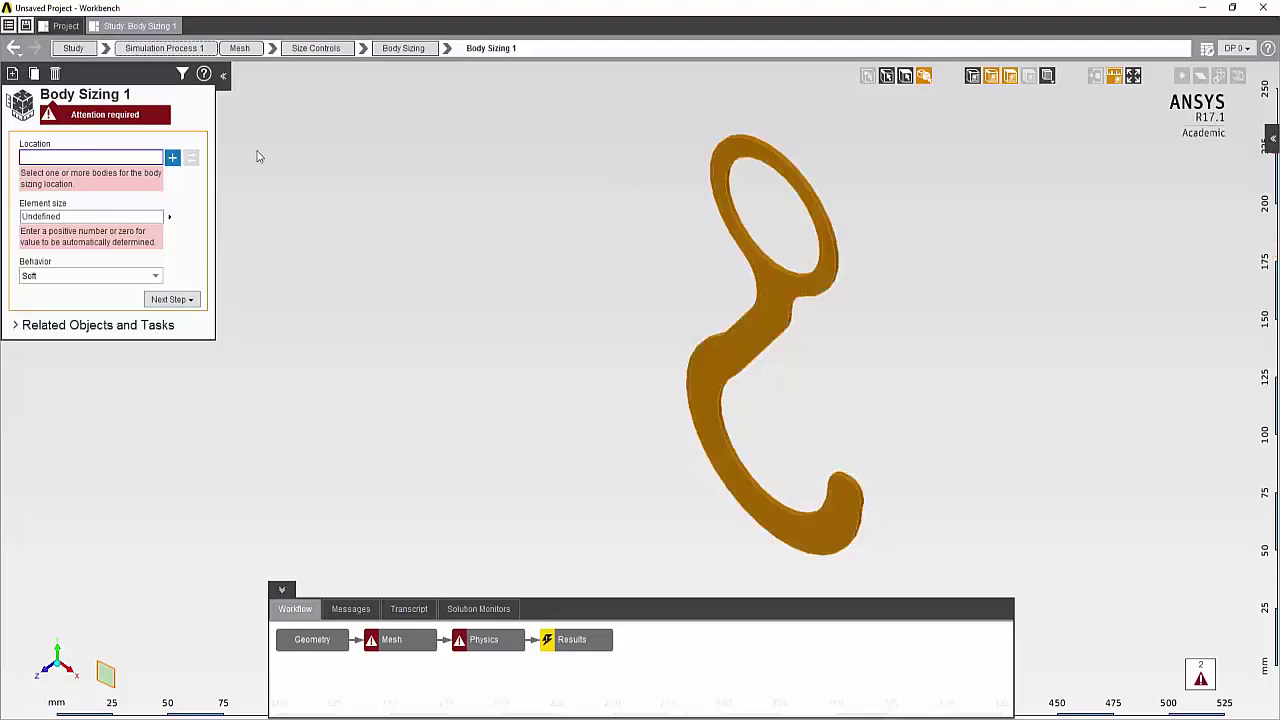
{"action": "left_click", "coordinate": [172, 158]}
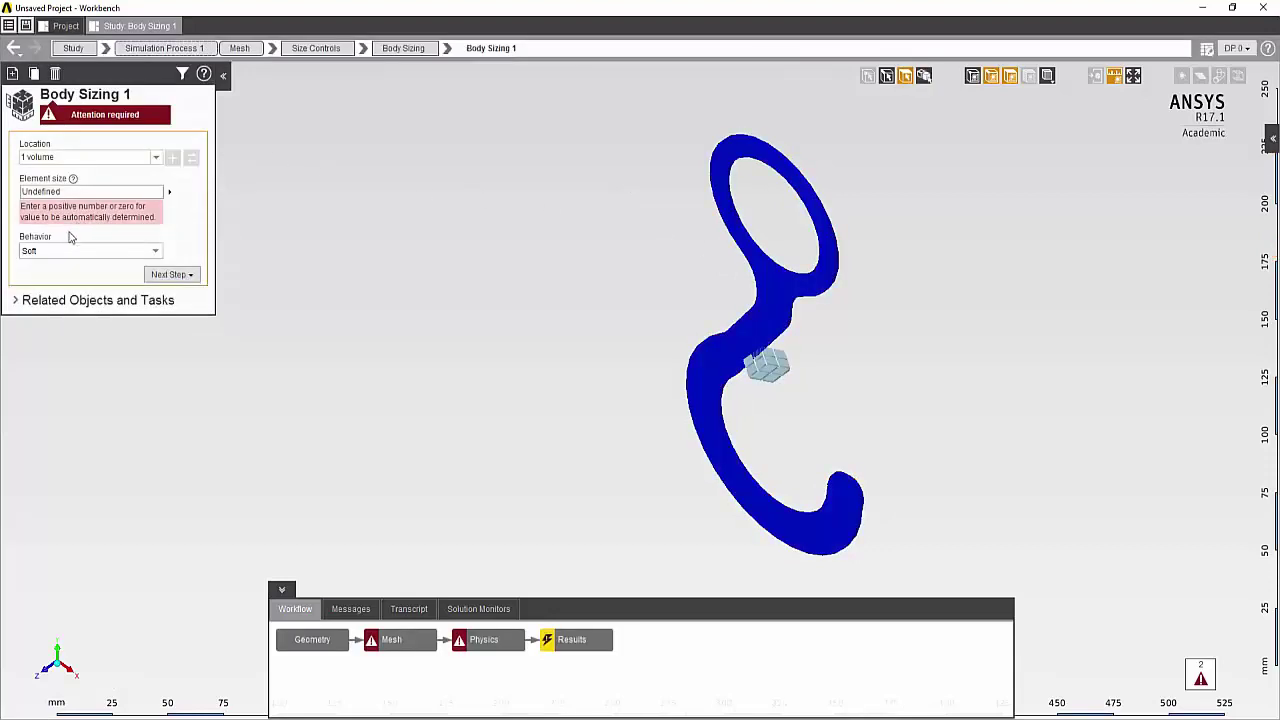
{"action": "left_click", "coordinate": [63, 192]}
{"action": "type", "text": "2"}
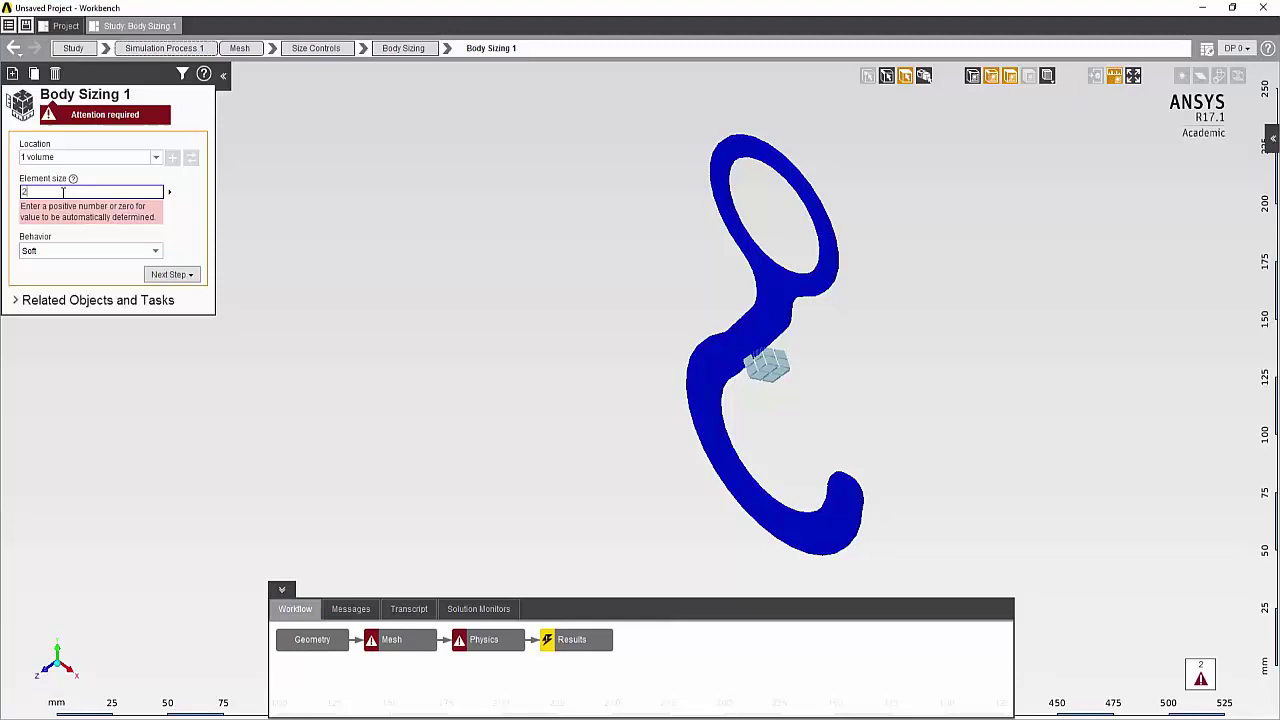
{"action": "key", "text": "Return"}
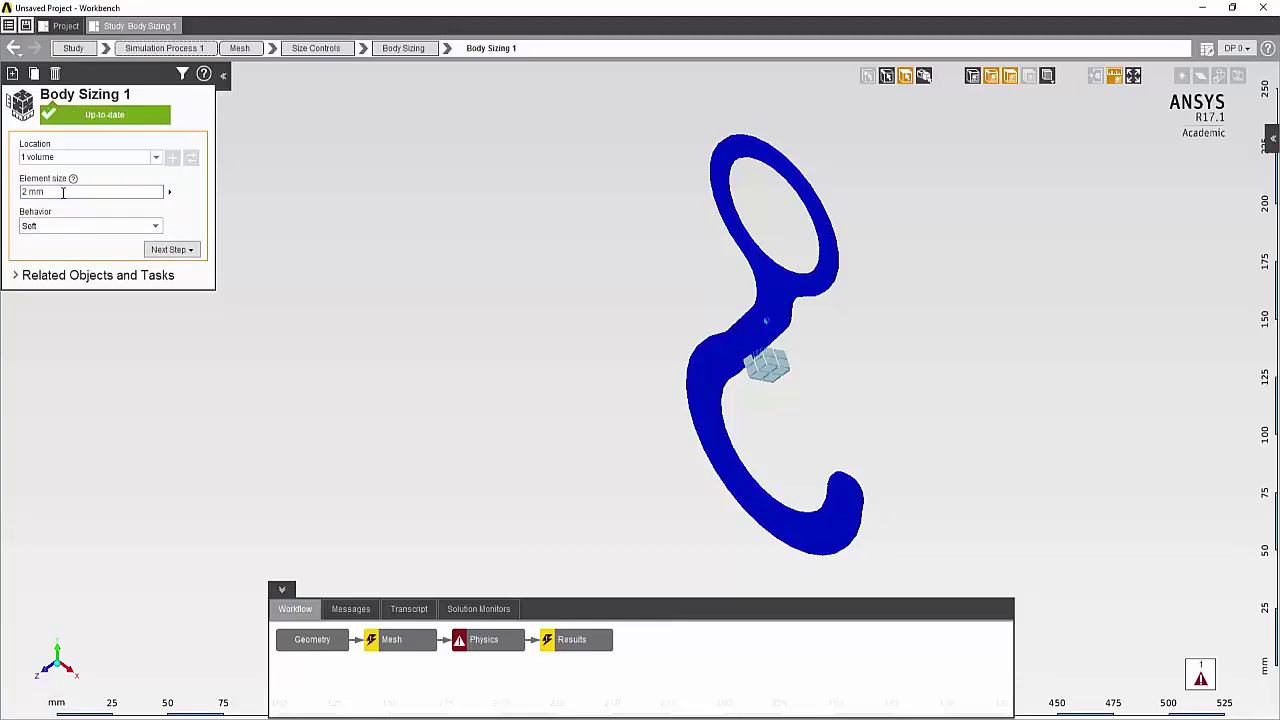
Update the Mesh task to generate the hook's mesh with the body sizing, and inspect the meshed hook.
{"action": "right_click", "coordinate": [399, 643]}
{"action": "left_click", "coordinate": [423, 667]}
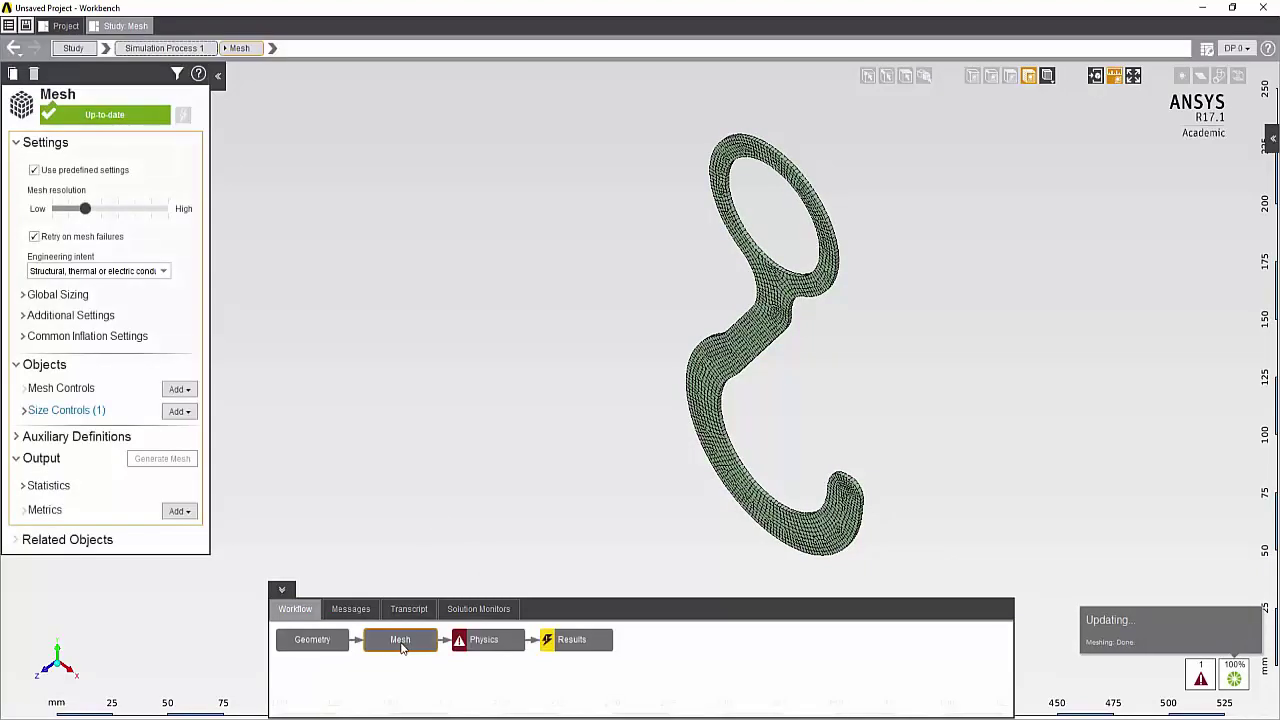
{"action": "middle_click_drag", "start_coordinate": [441, 510], "coordinate": [586, 318]}
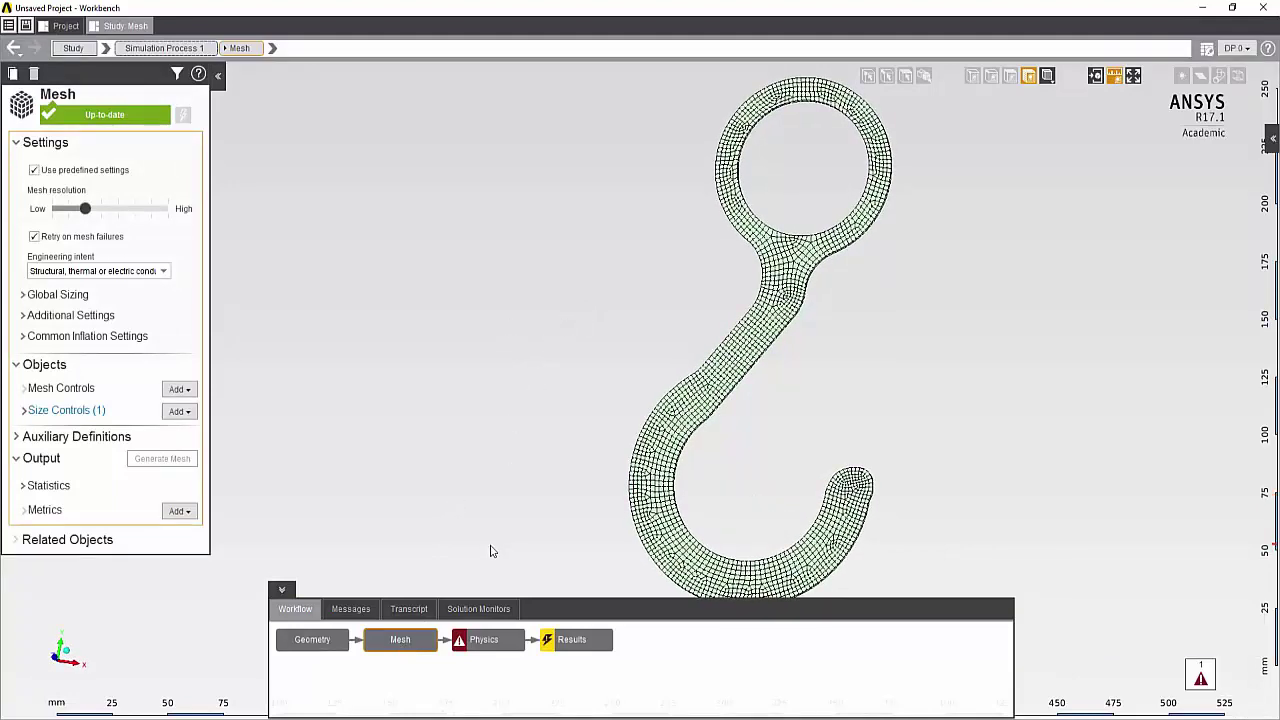
Add a Support structural condition in the Physics task on the upper inner face of the hook's ring.
{"action": "left_click", "coordinate": [482, 645]}
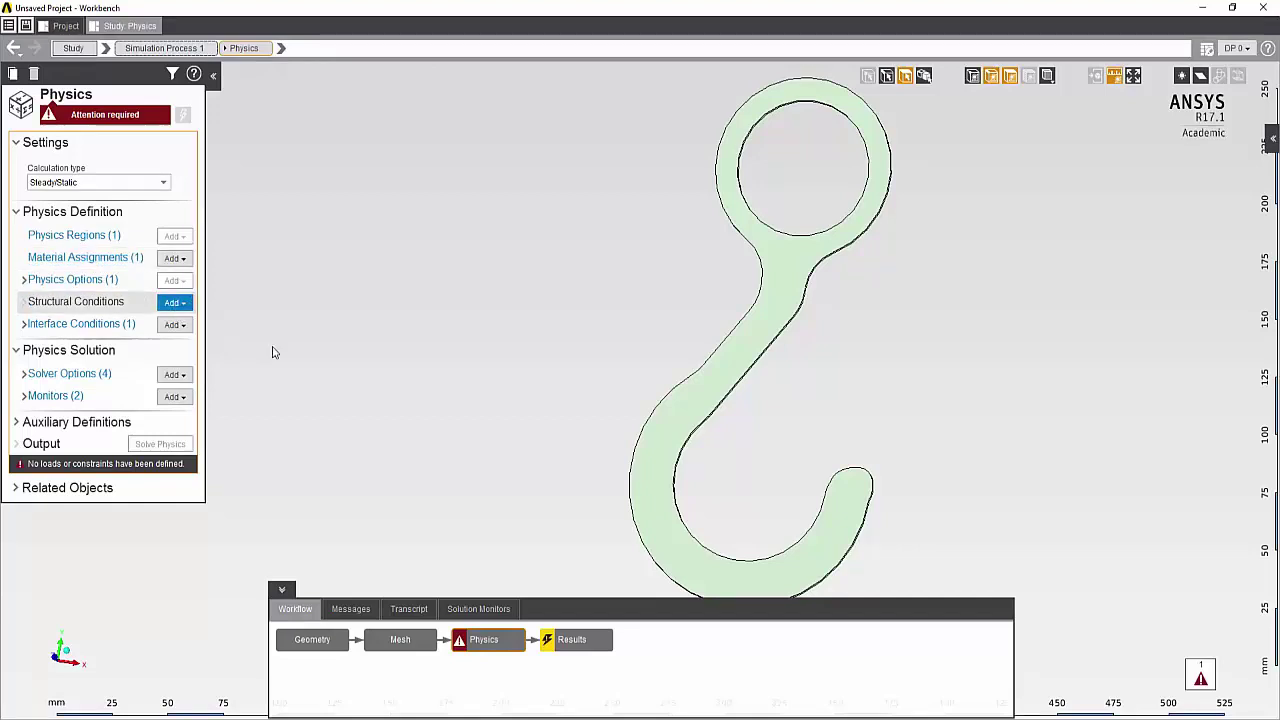
{"action": "middle_click_drag", "start_coordinate": [520, 457], "coordinate": [573, 313]}
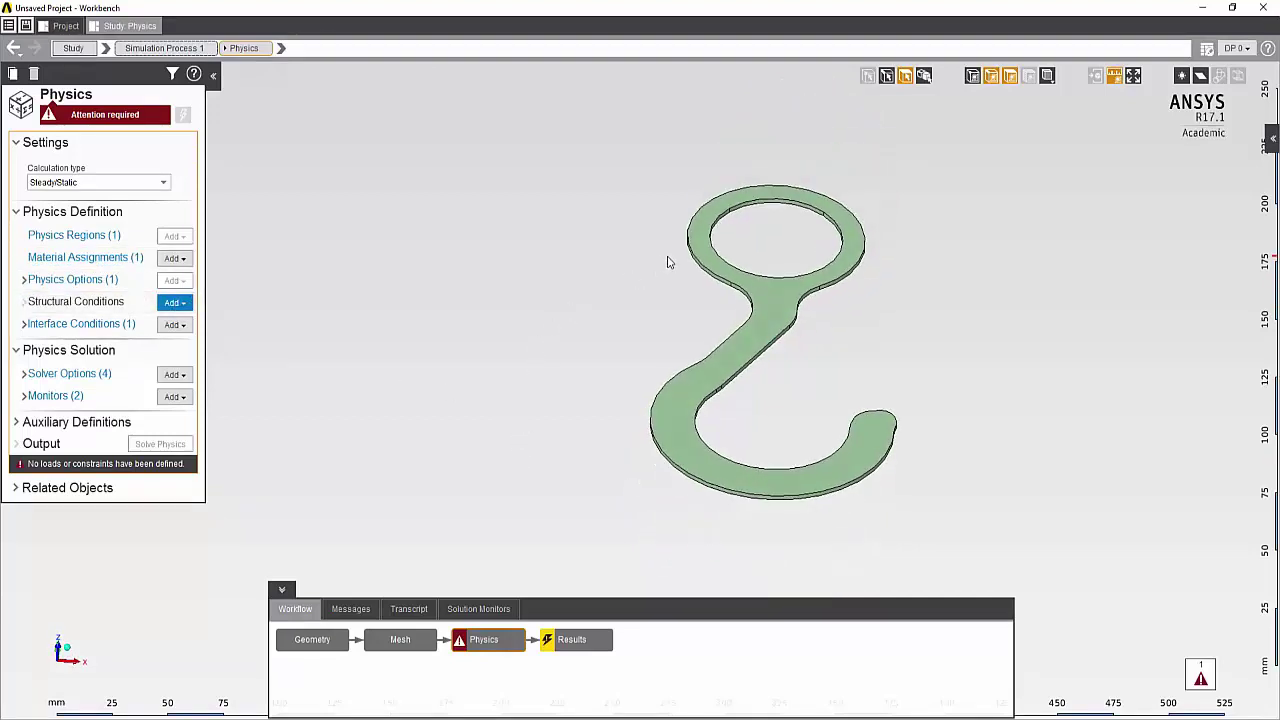
{"action": "middle_click_drag", "start_coordinate": [674, 263], "coordinate": [654, 340], "text": "shift"}
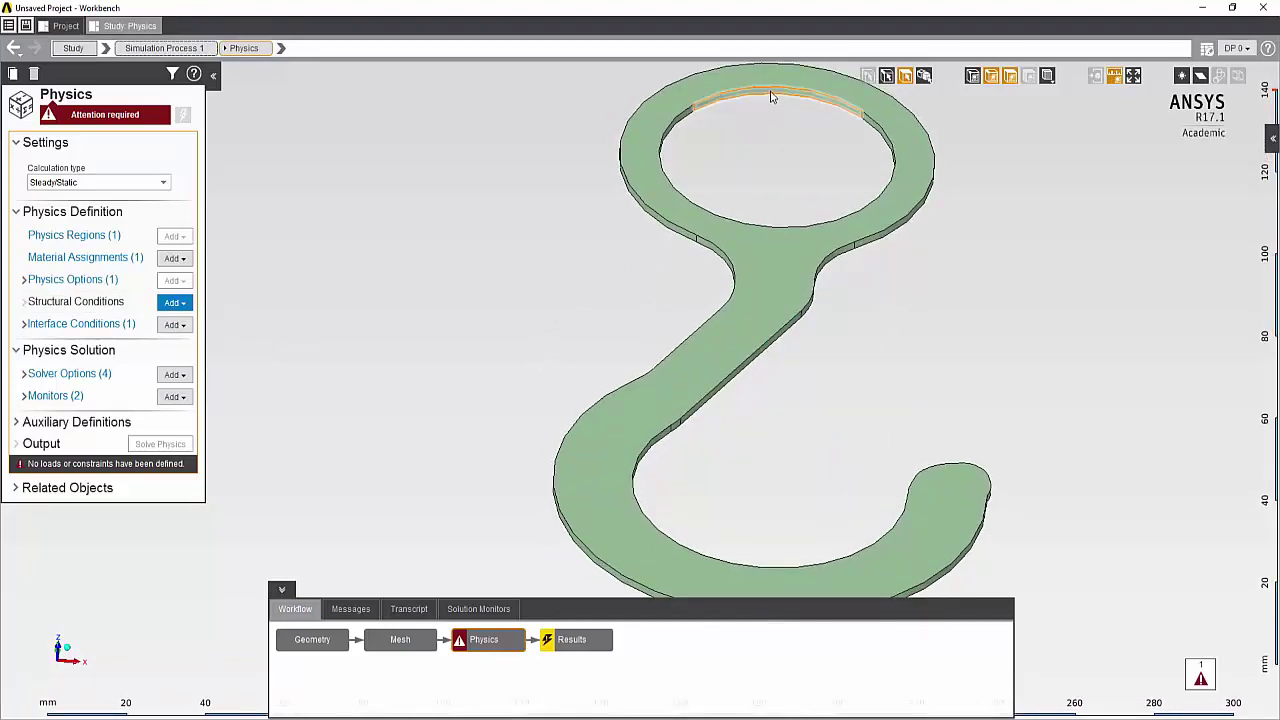
{"action": "left_click", "coordinate": [771, 96]}
{"action": "right_click", "coordinate": [771, 96]}
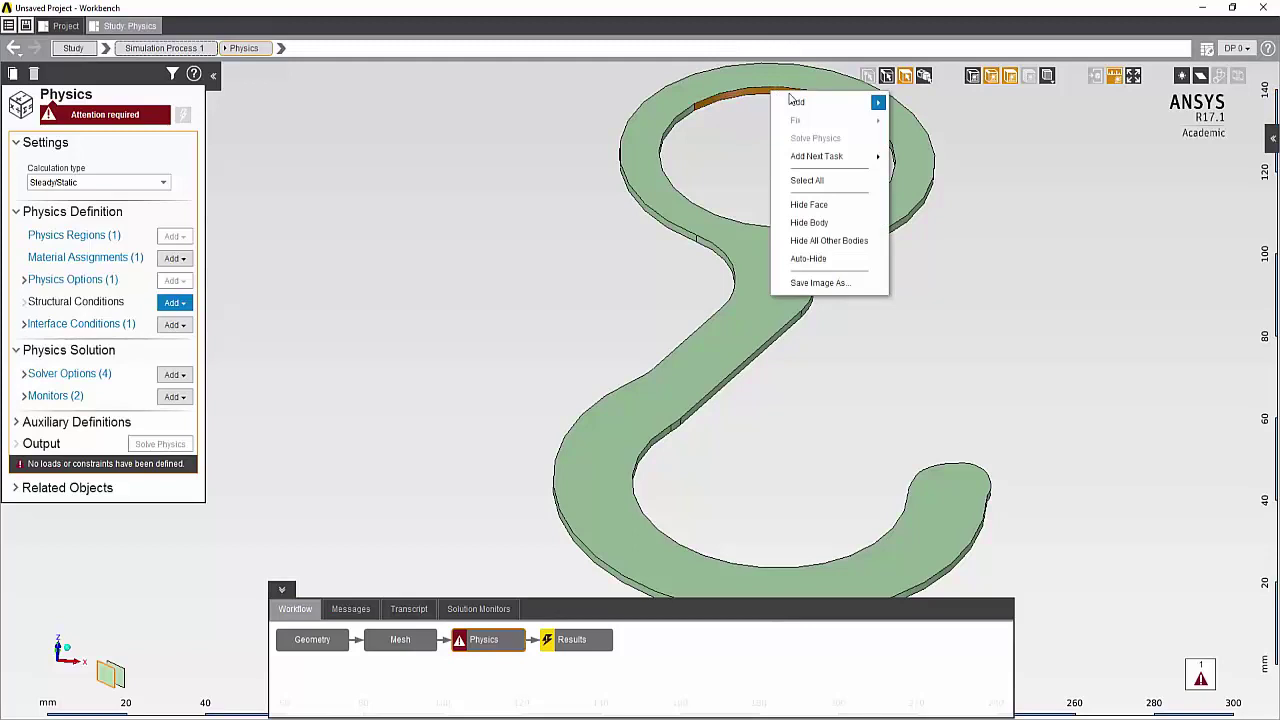
{"action": "mouse_move", "coordinate": [878, 102]}
{"action": "mouse_move", "coordinate": [1000, 123]}
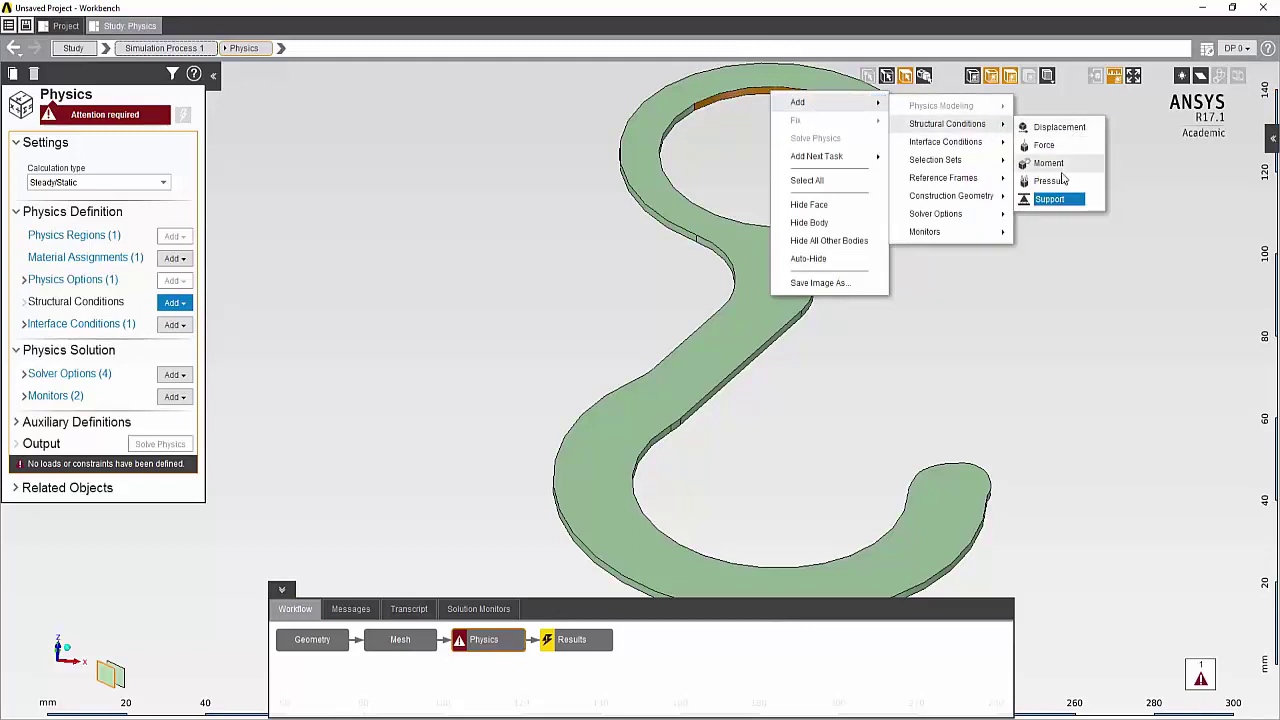
{"action": "left_click", "coordinate": [1050, 199]}
Add a Force structural condition on the lower inner curved face of the hook, keeping its settings clear of the model.
{"action": "middle_click_drag", "start_coordinate": [967, 230], "coordinate": [817, 557]}
{"action": "scroll", "coordinate": [887, 437], "scroll_direction": "down", "scroll_amount": 6}
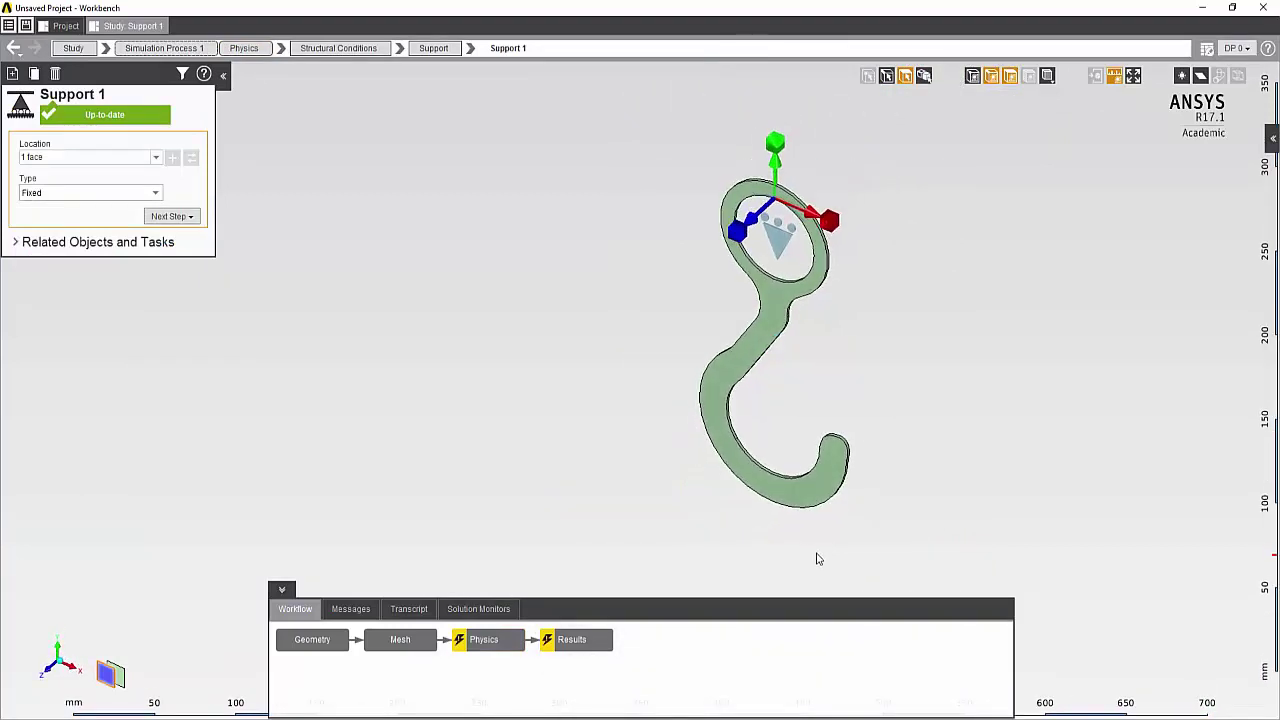
{"action": "scroll", "coordinate": [812, 554], "scroll_direction": "up", "scroll_amount": 3}
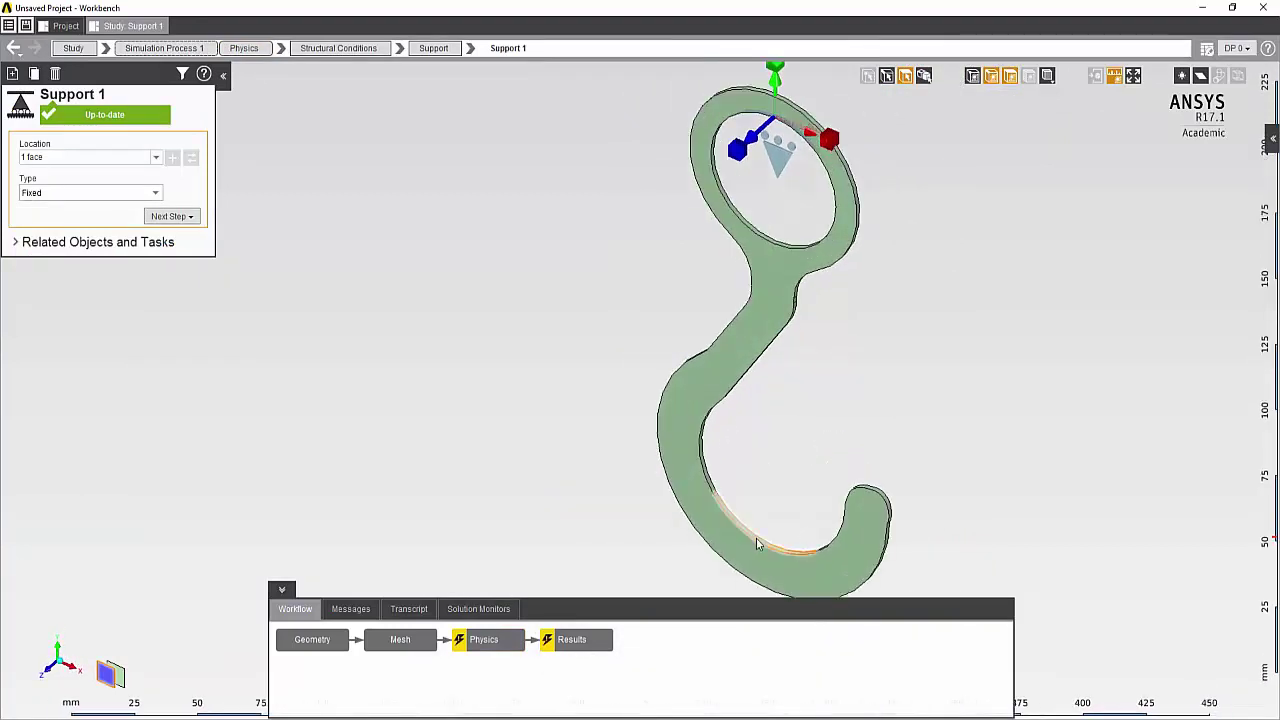
{"action": "left_click", "coordinate": [757, 541]}
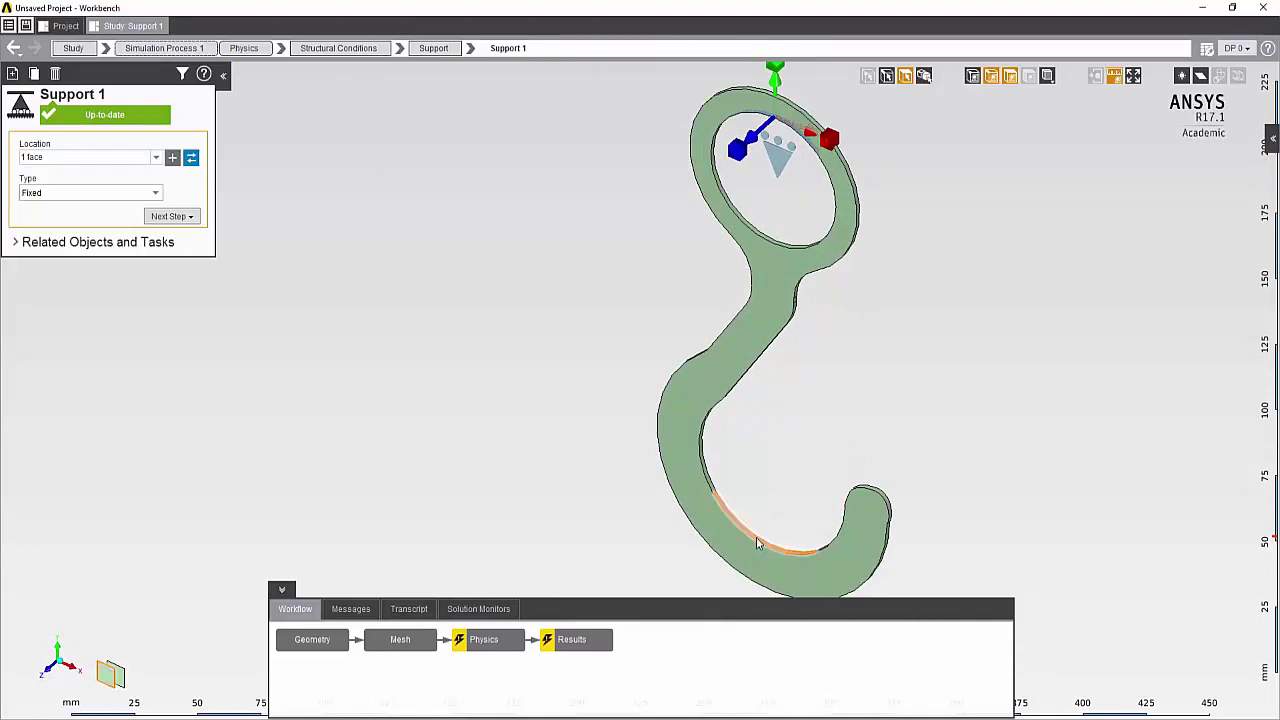
{"action": "right_click", "coordinate": [756, 537]}
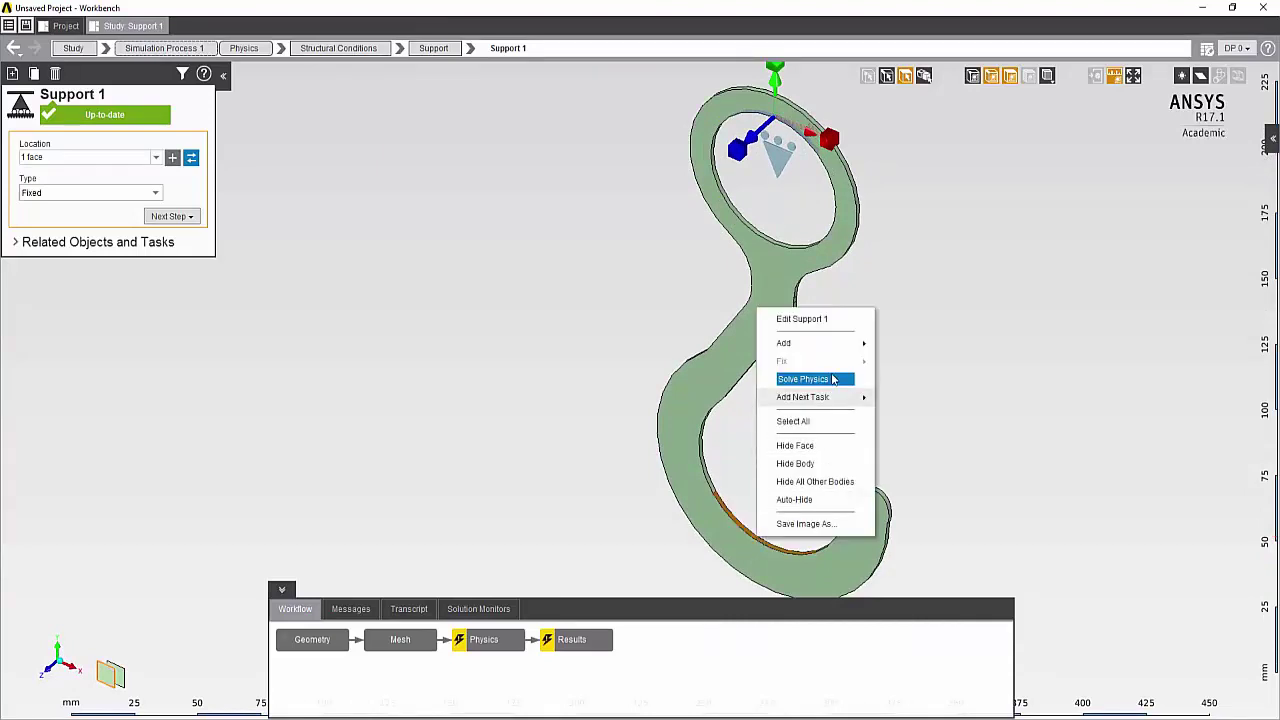
{"action": "mouse_move", "coordinate": [834, 346]}
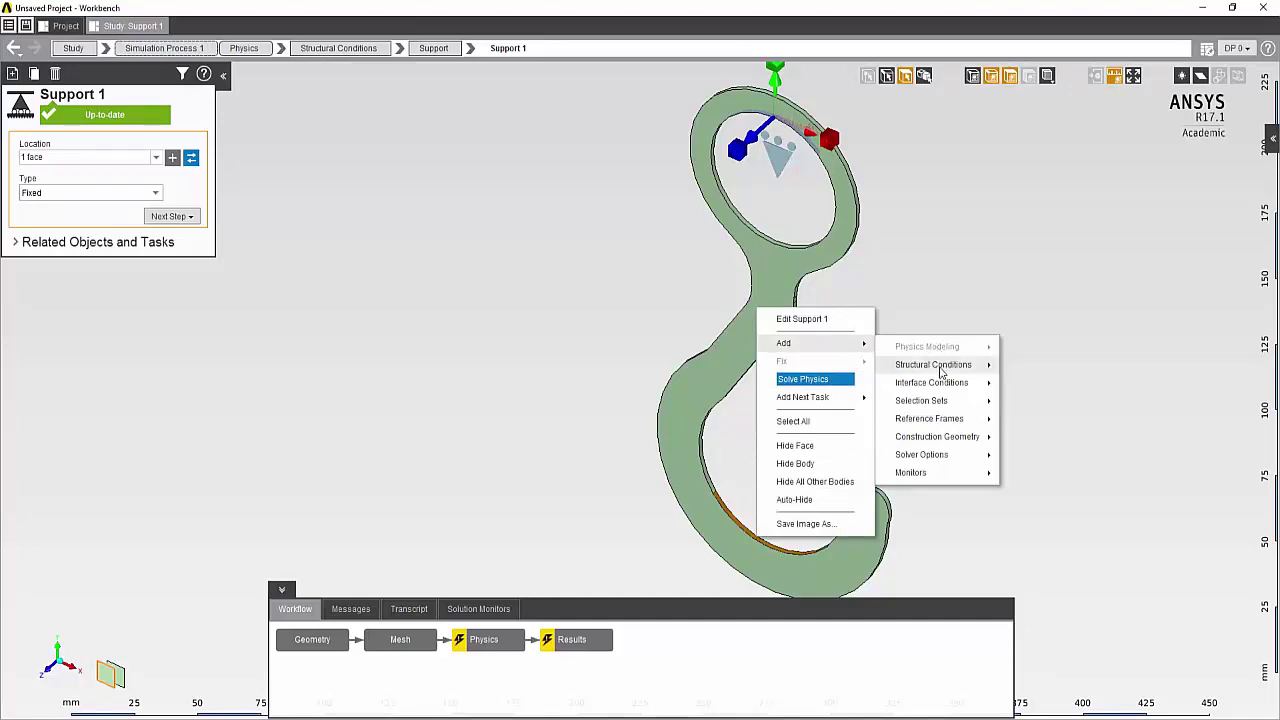
{"action": "mouse_move", "coordinate": [943, 365]}
{"action": "left_click", "coordinate": [1029, 389]}
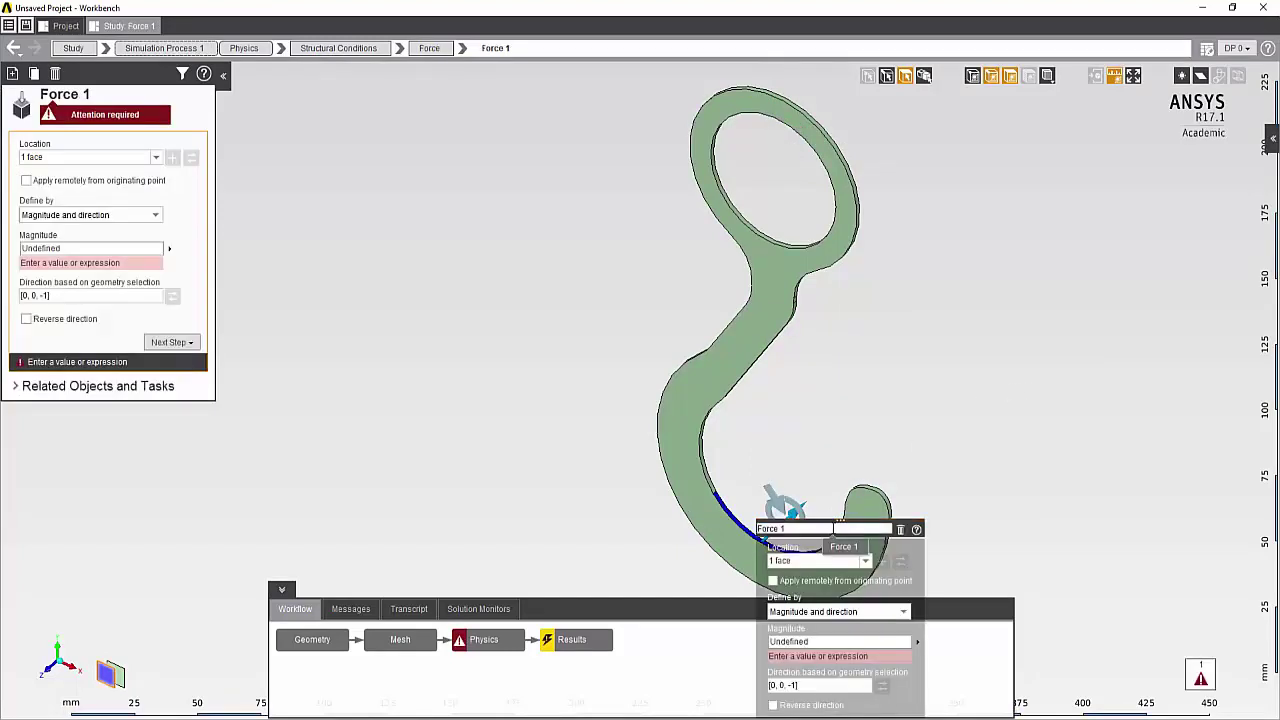
{"action": "left_click_drag", "start_coordinate": [829, 519], "coordinate": [472, 241]}
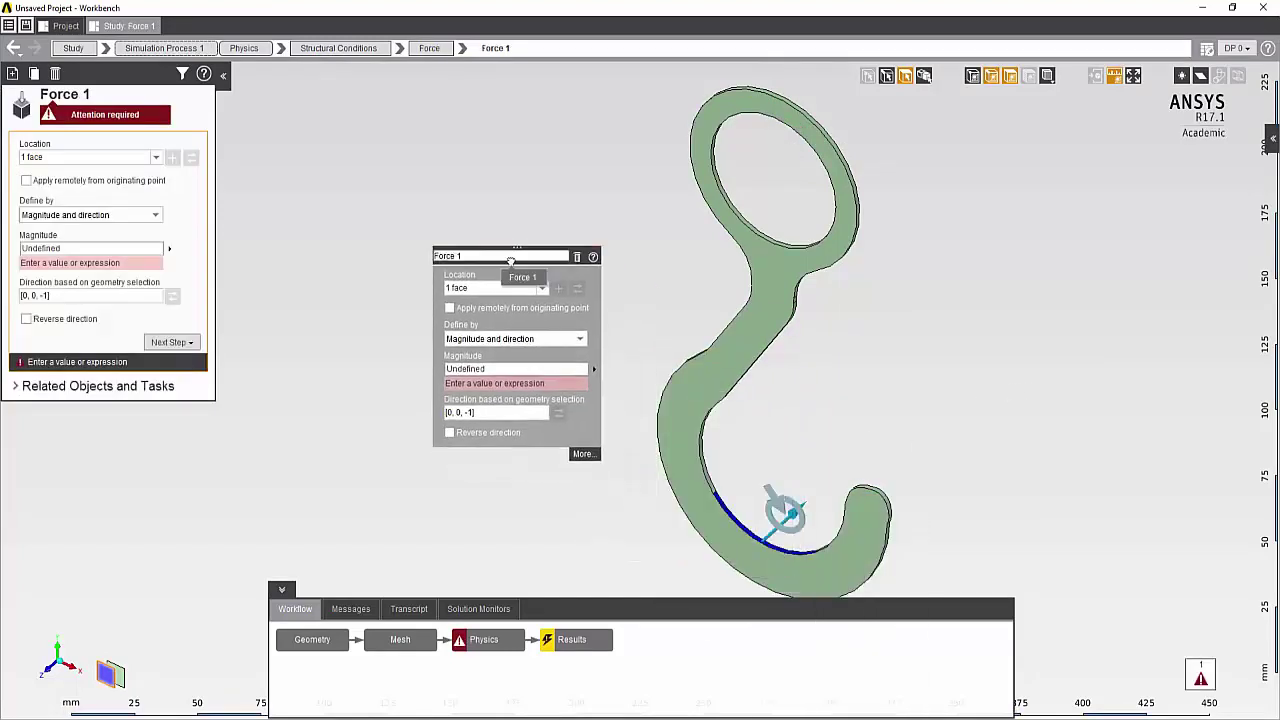
Define the force by directional components with a Y component of -1000 N.
{"action": "left_click", "coordinate": [577, 339]}
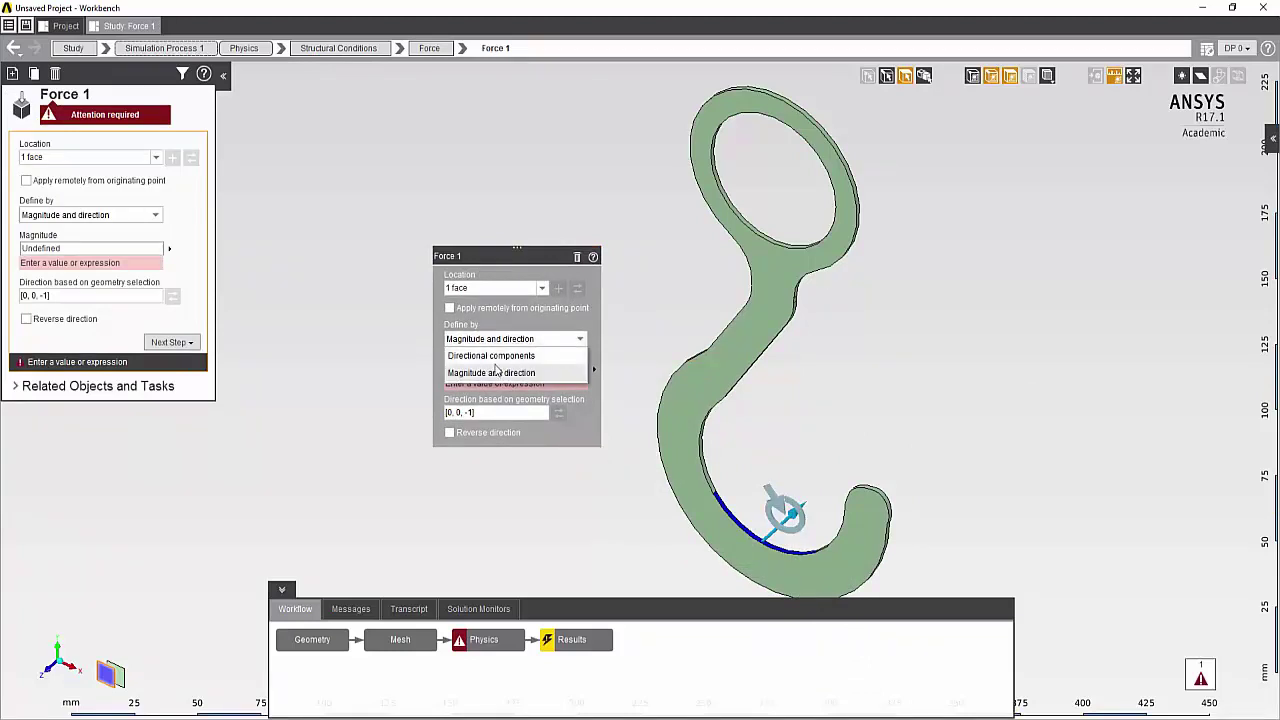
{"action": "left_click", "coordinate": [497, 356]}
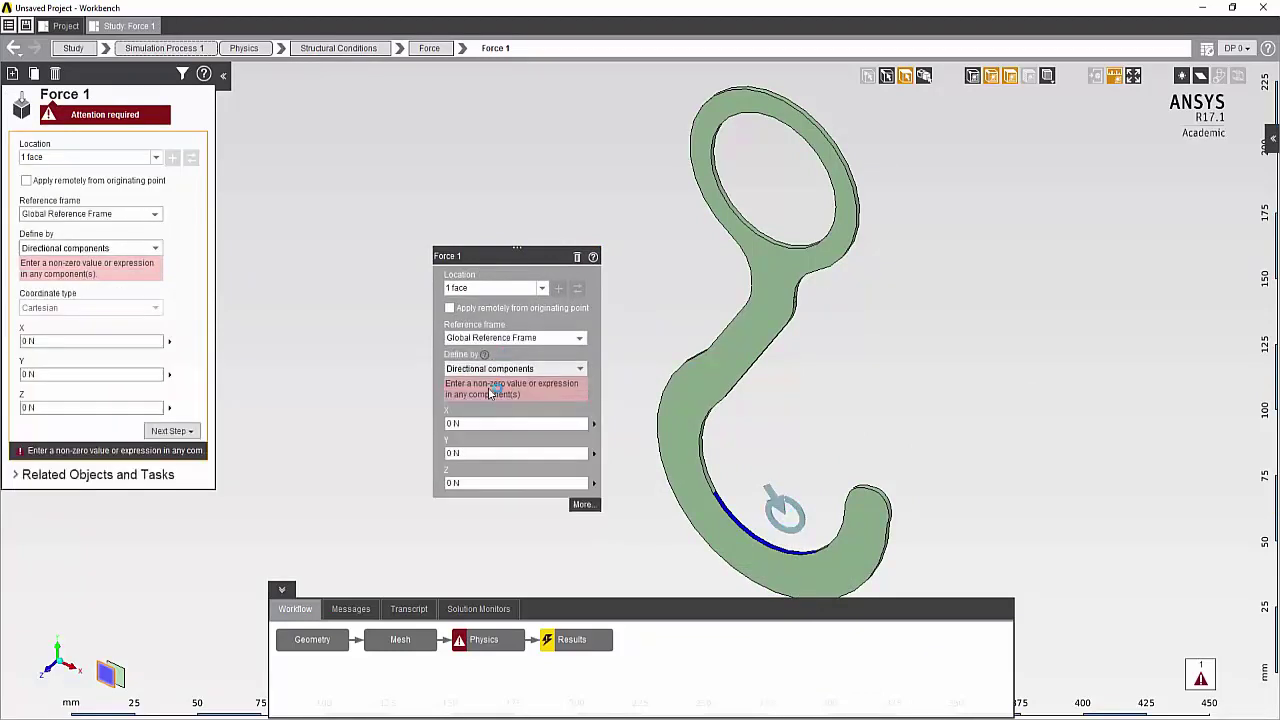
{"action": "left_click", "coordinate": [469, 453]}
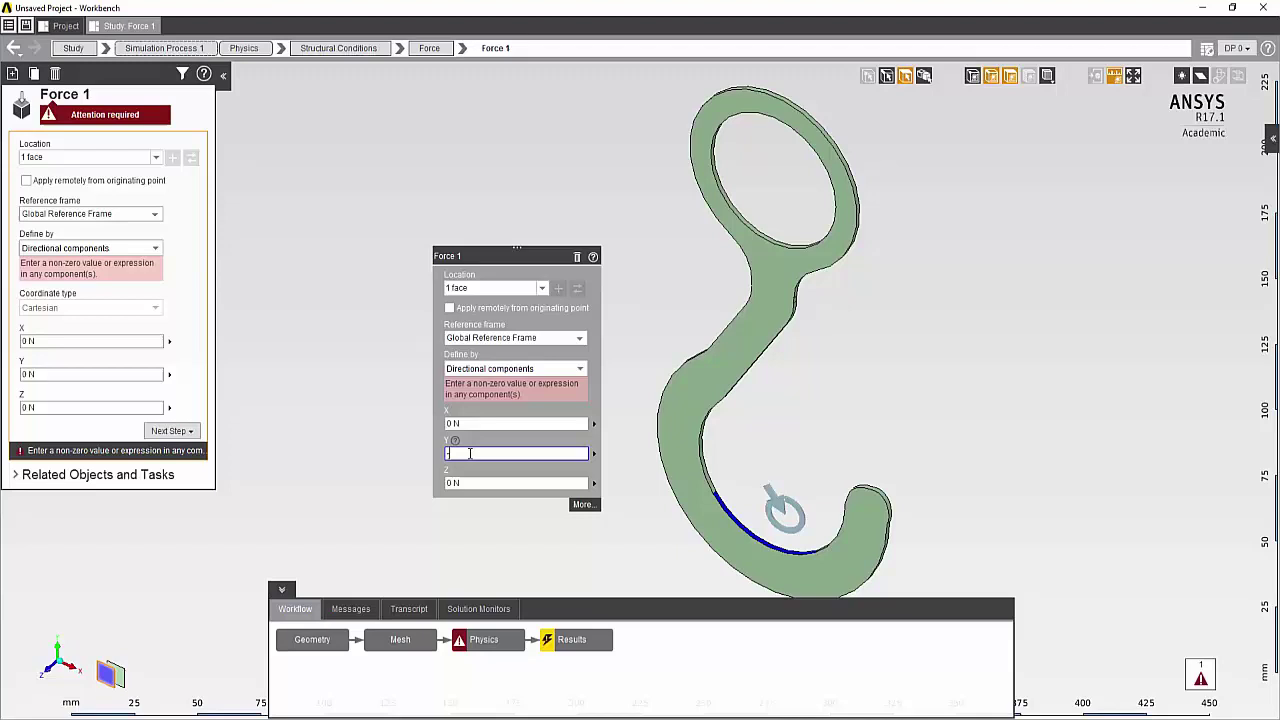
{"action": "type", "text": "1000"}
{"action": "key", "text": "Return"}
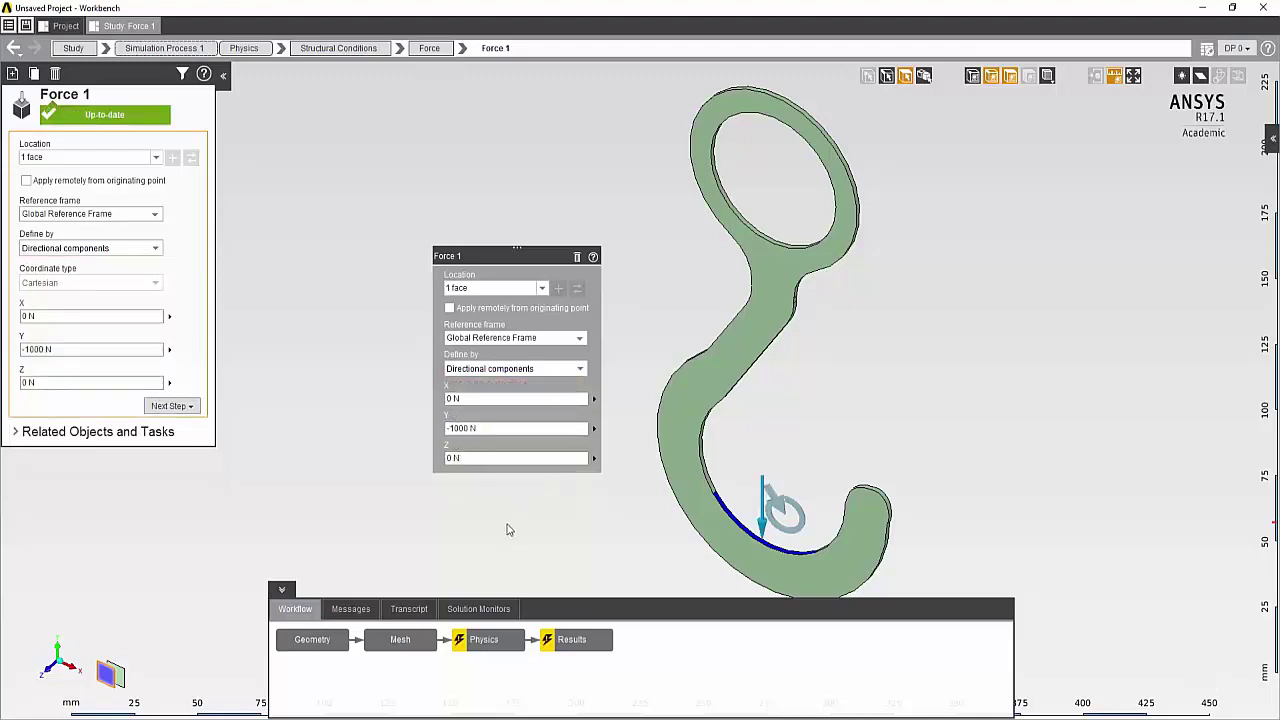
Make the calculated maximum of the Equivalent Stress contour in the Results task an output parameter.
{"action": "left_click", "coordinate": [490, 640]}
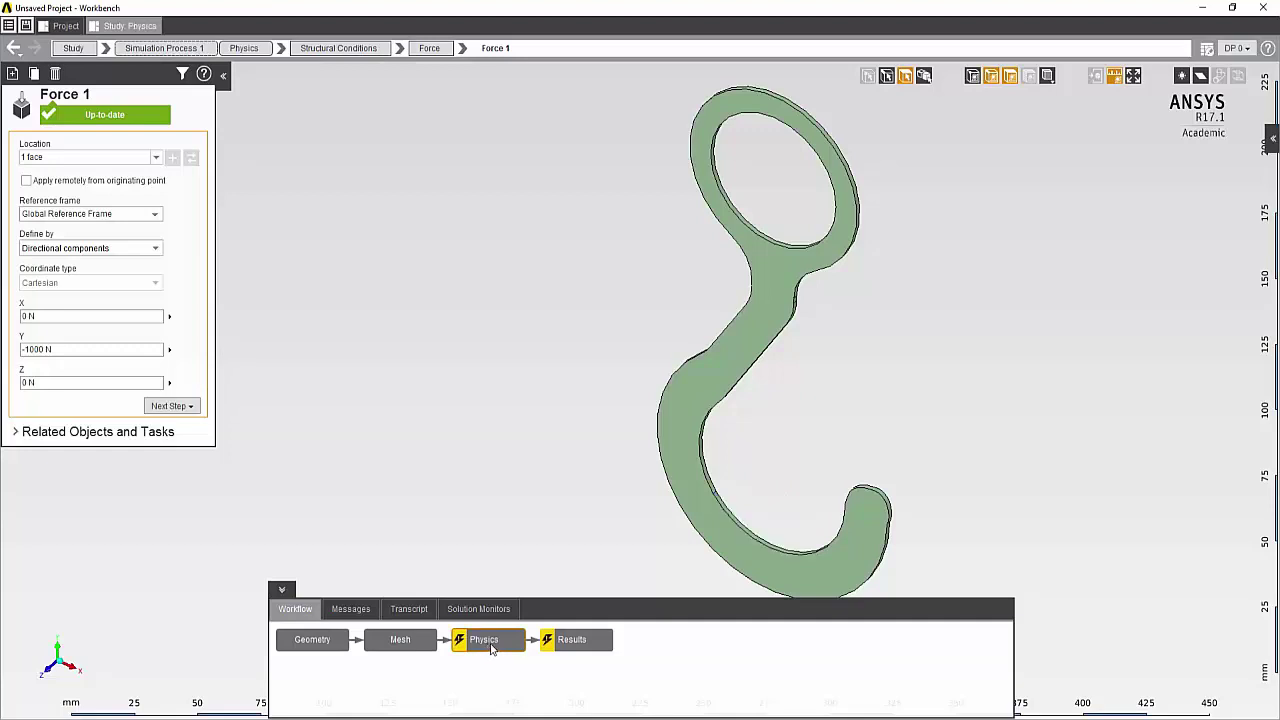
{"action": "left_click", "coordinate": [567, 641]}
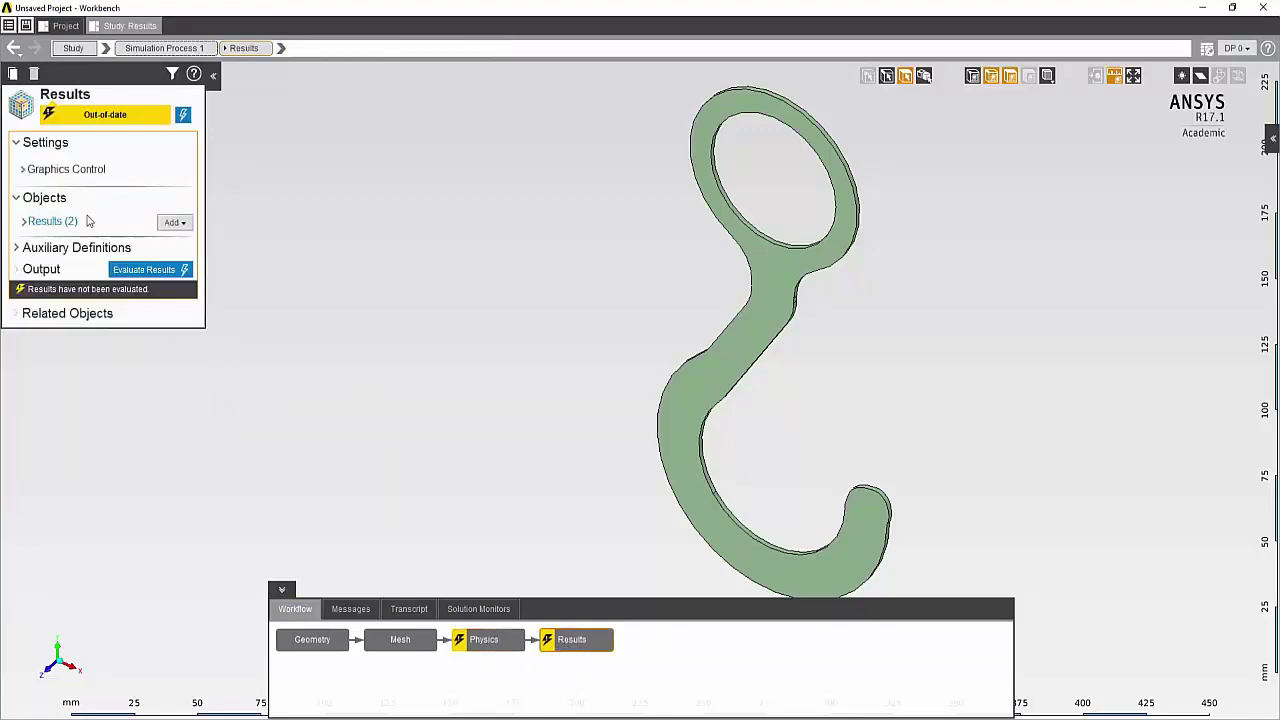
{"action": "left_click", "coordinate": [42, 220]}
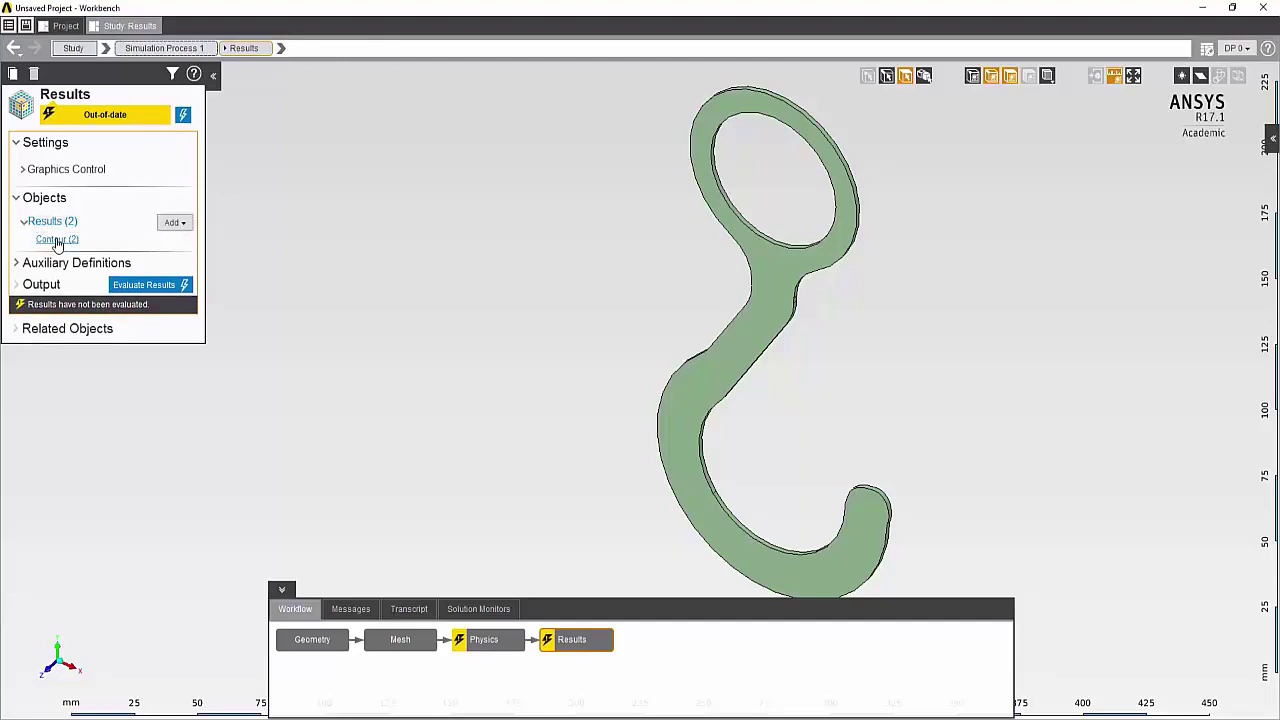
{"action": "left_click", "coordinate": [57, 244]}
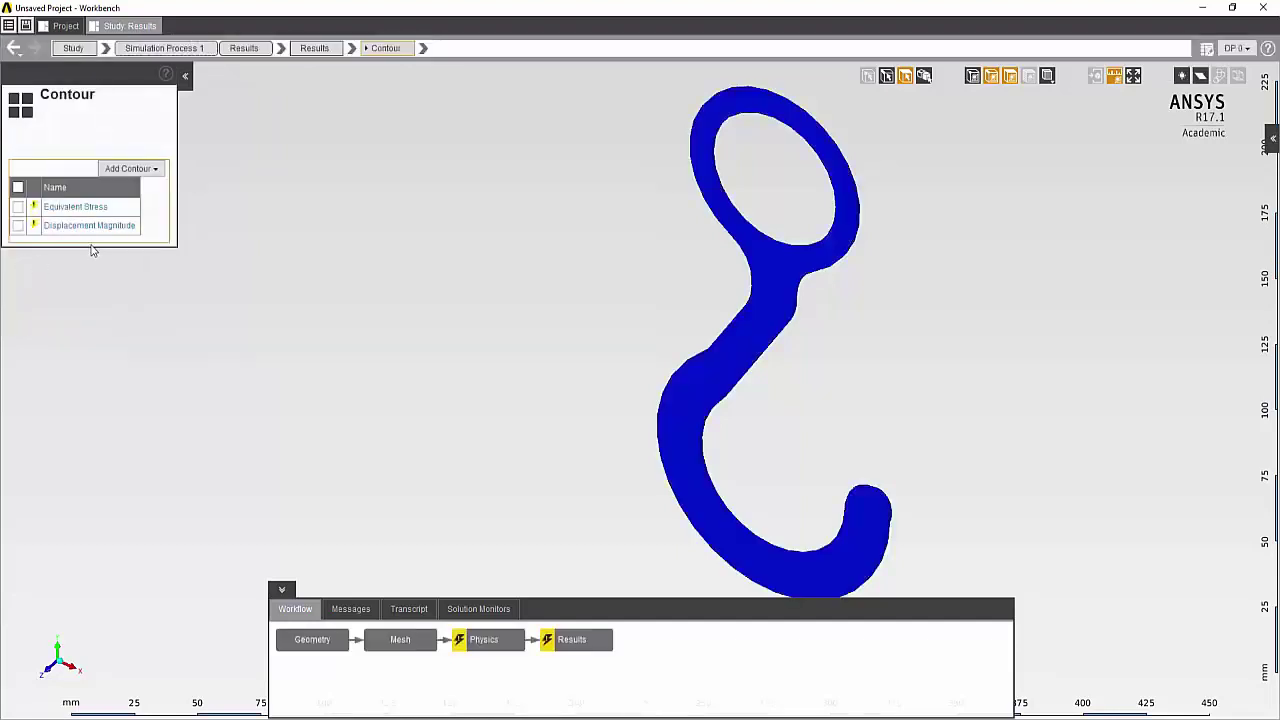
{"action": "left_click", "coordinate": [78, 207]}
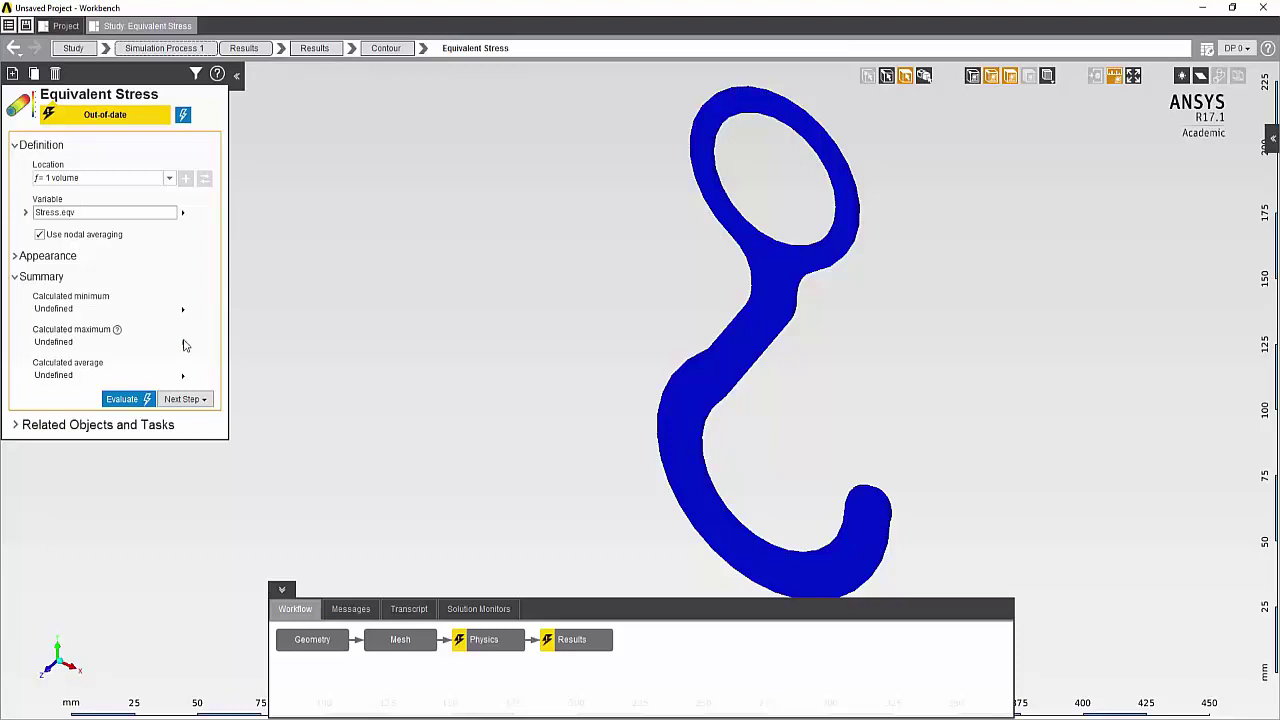
{"action": "left_click", "coordinate": [210, 346]}
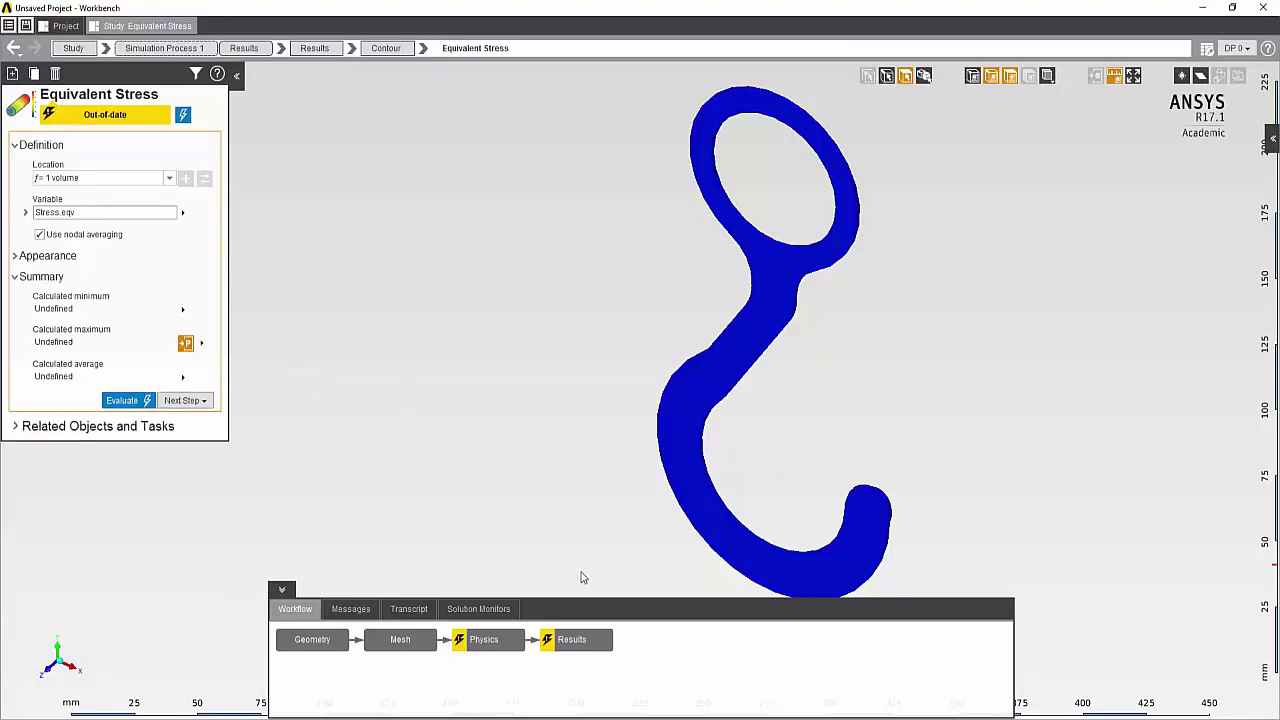
Update the Results task so the physics is solved and the result contours are evaluated.
{"action": "left_click", "coordinate": [571, 640]}
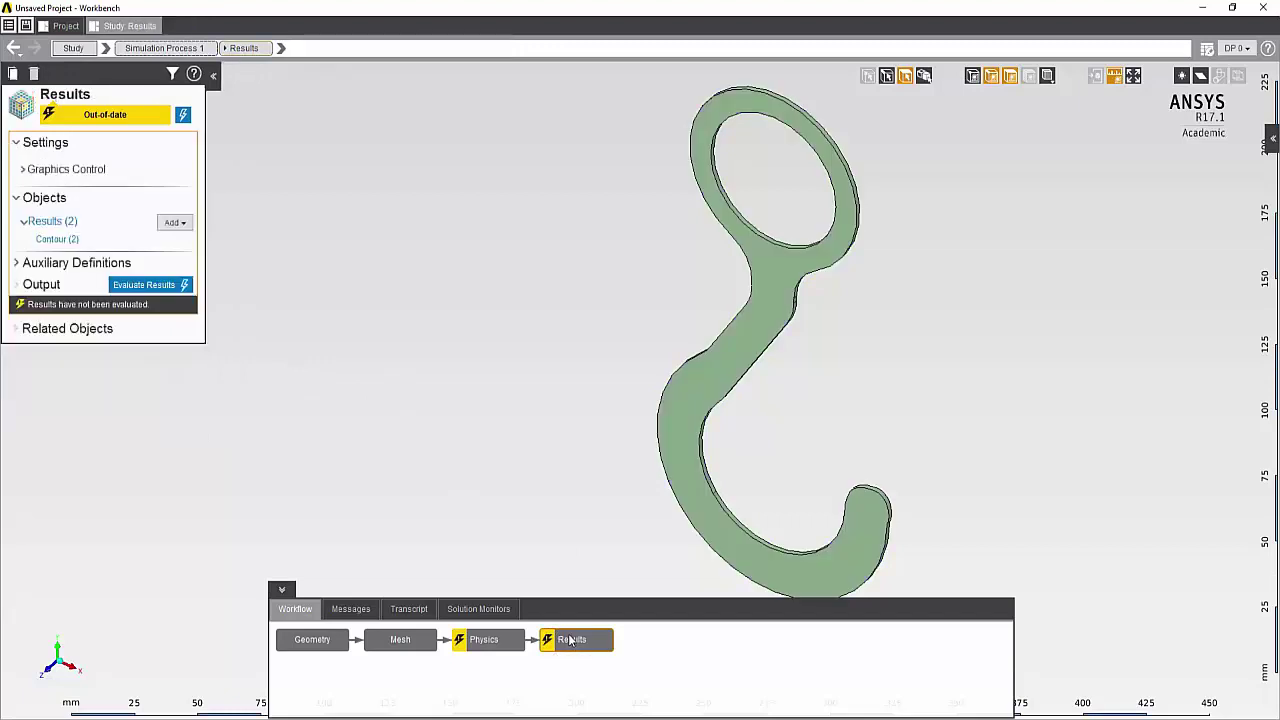
{"action": "right_click", "coordinate": [571, 640]}
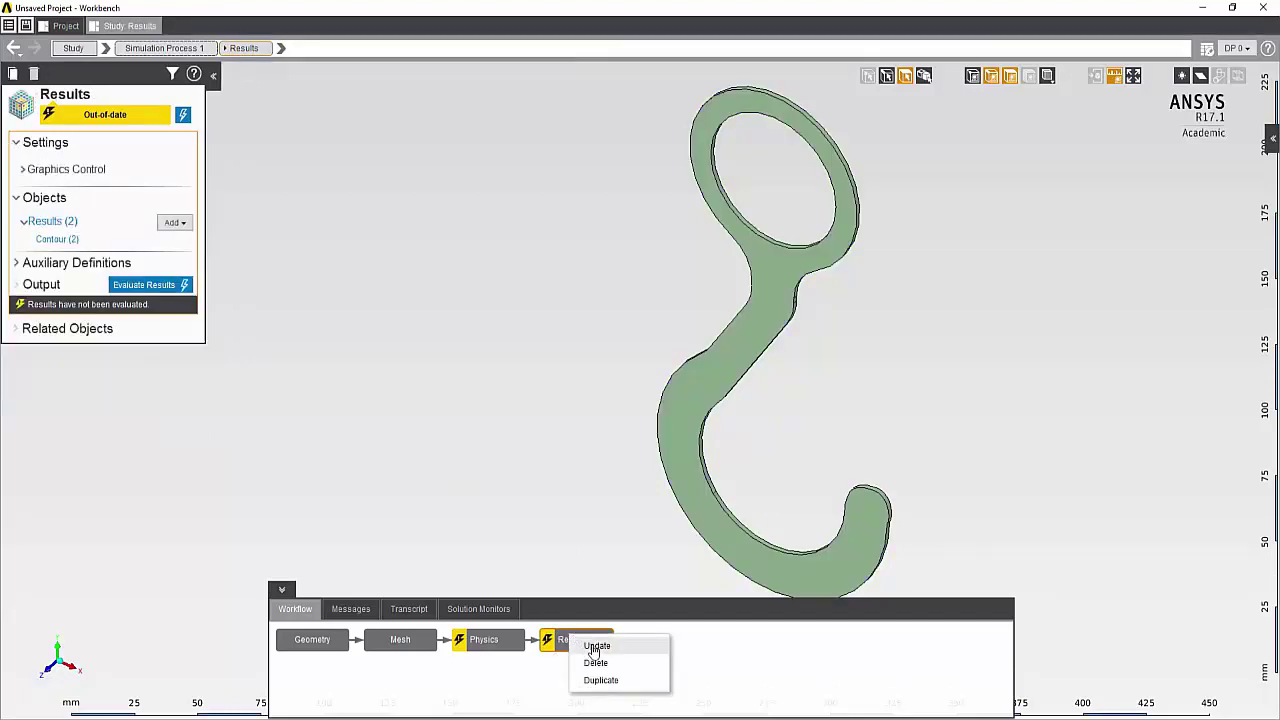
{"action": "left_click", "coordinate": [596, 647]}
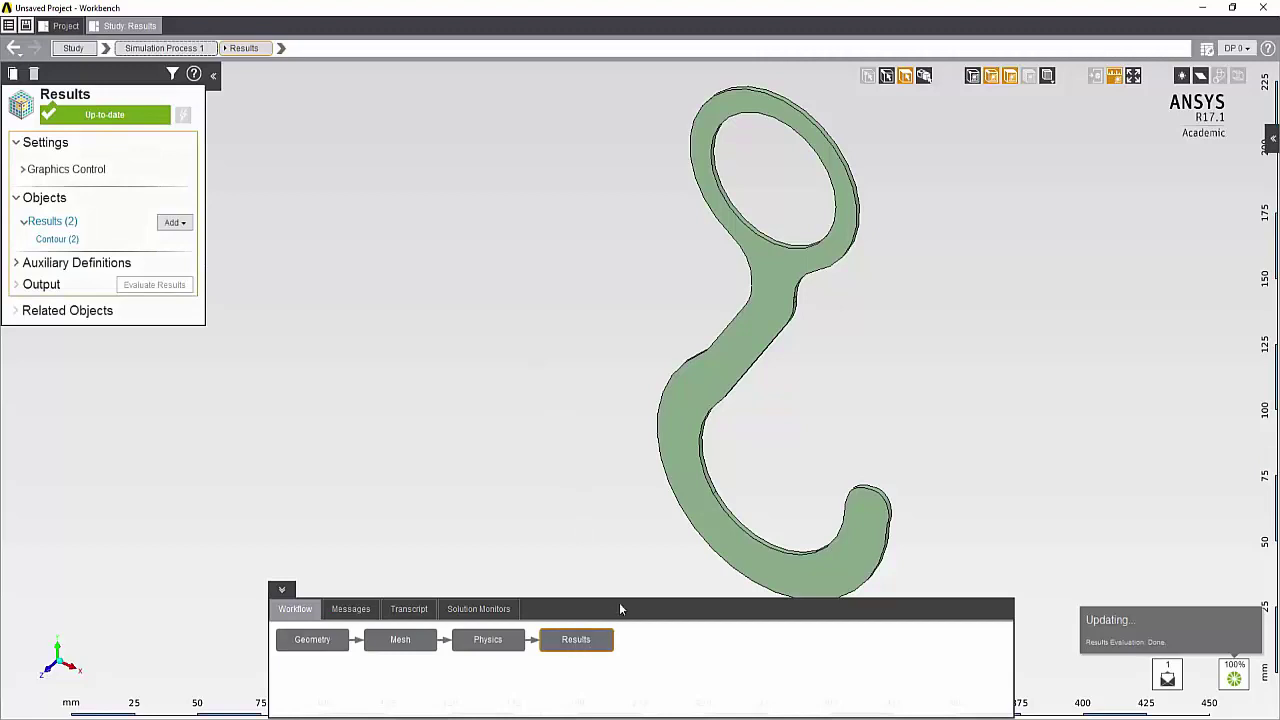
Display the Equivalent Stress contour on the hook and examine its stress distribution and calculated maximum.
{"action": "left_click", "coordinate": [50, 239]}
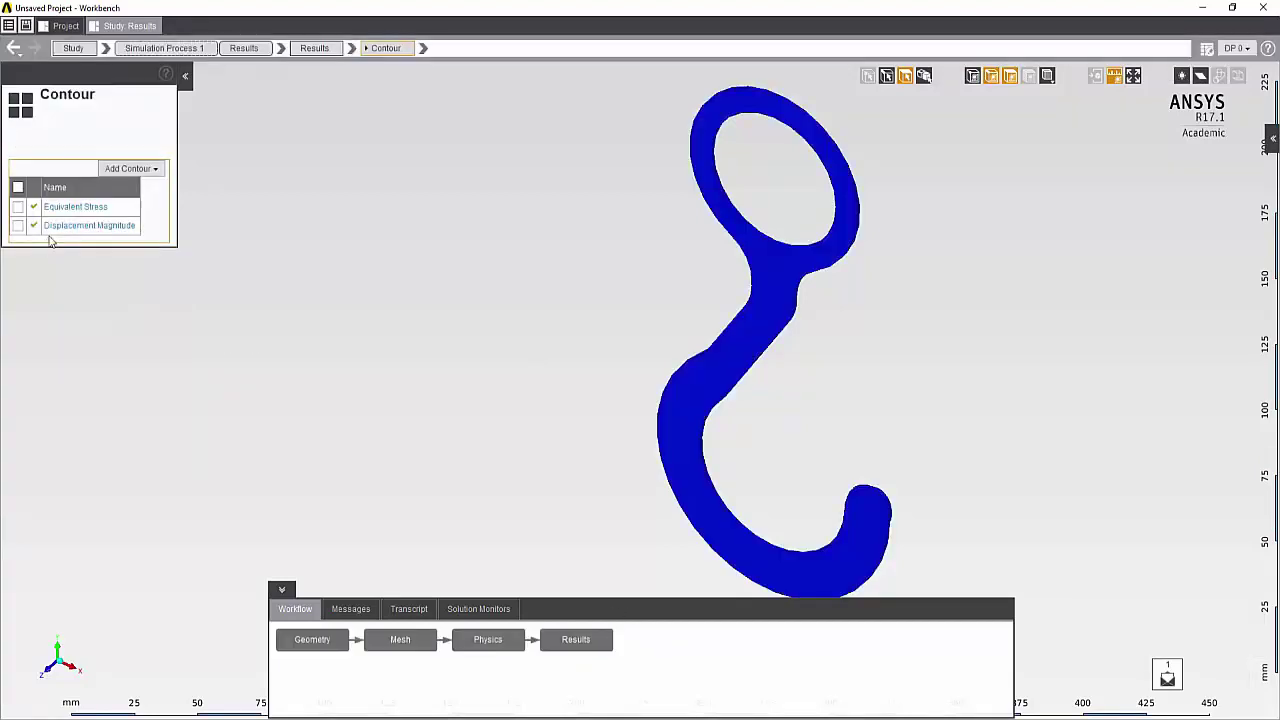
{"action": "left_click", "coordinate": [64, 209]}
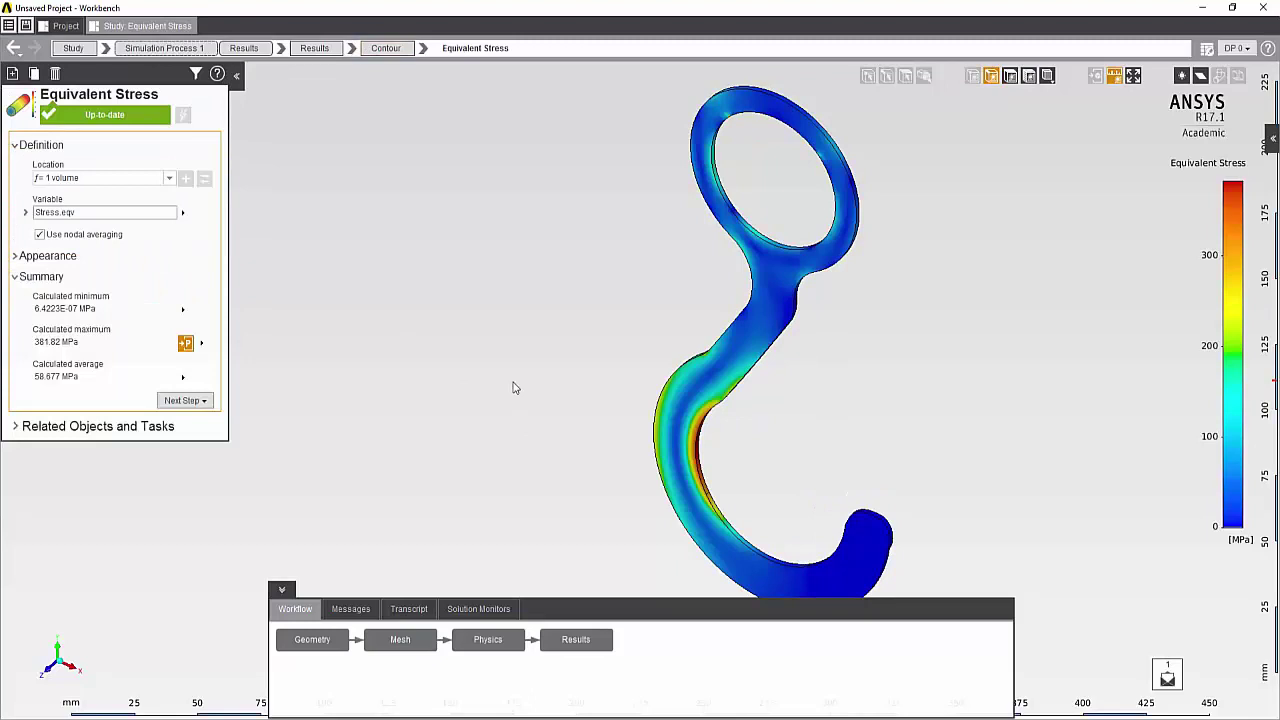
{"action": "middle_click_drag", "start_coordinate": [523, 389], "coordinate": [491, 250]}
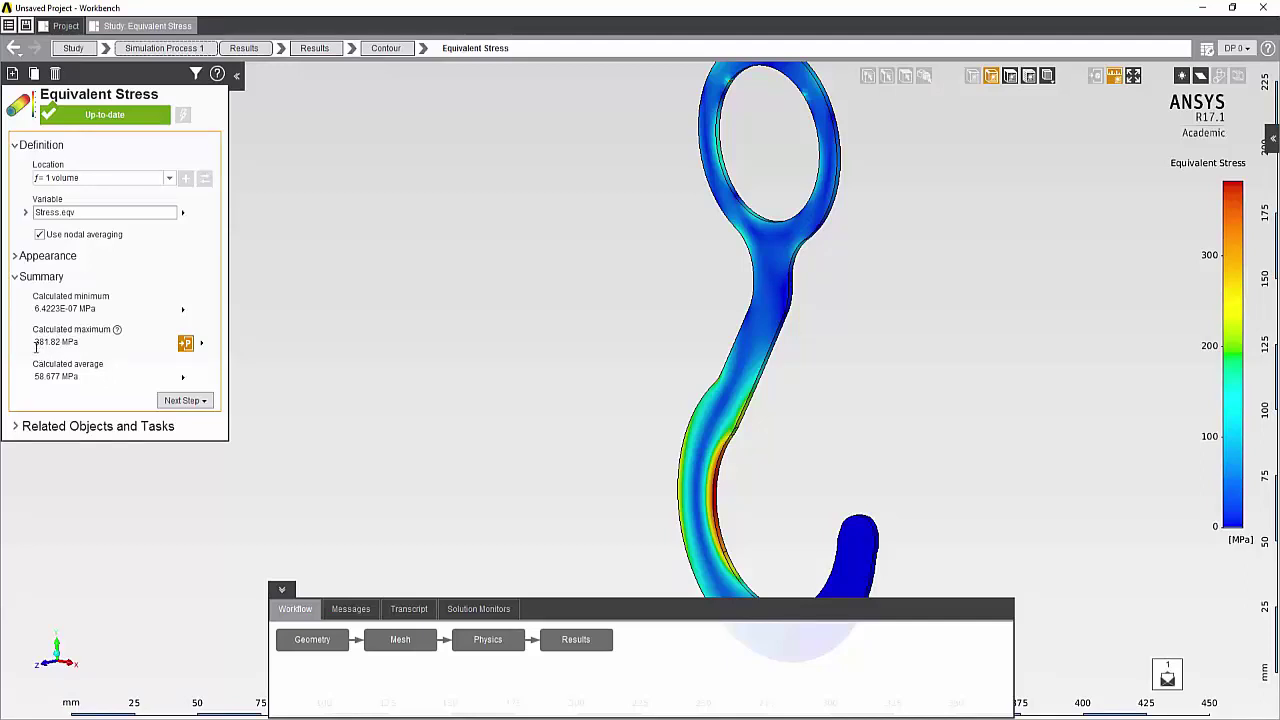
{"action": "left_click", "coordinate": [36, 343]}
Add three design points in the Design Points Dashboard with P1 geometry thickness values of 4, 6 and 8.
{"action": "left_click", "coordinate": [1206, 55]}
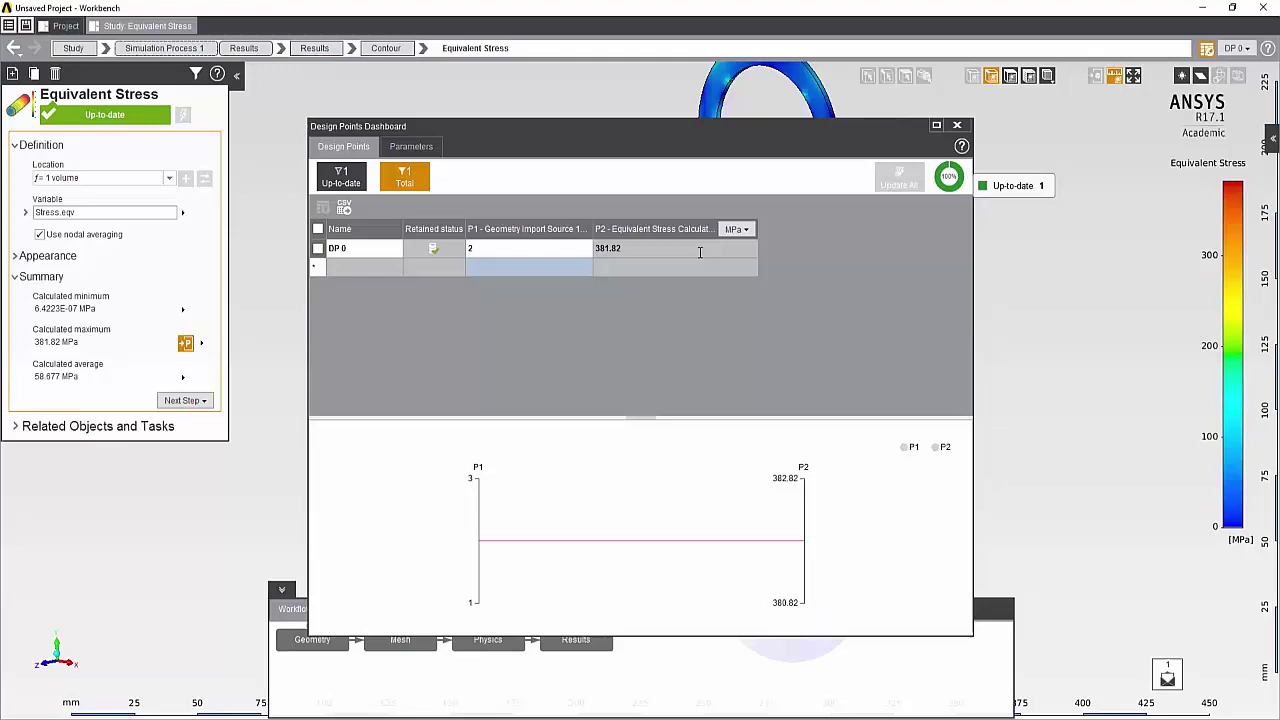
{"action": "left_click", "coordinate": [492, 267]}
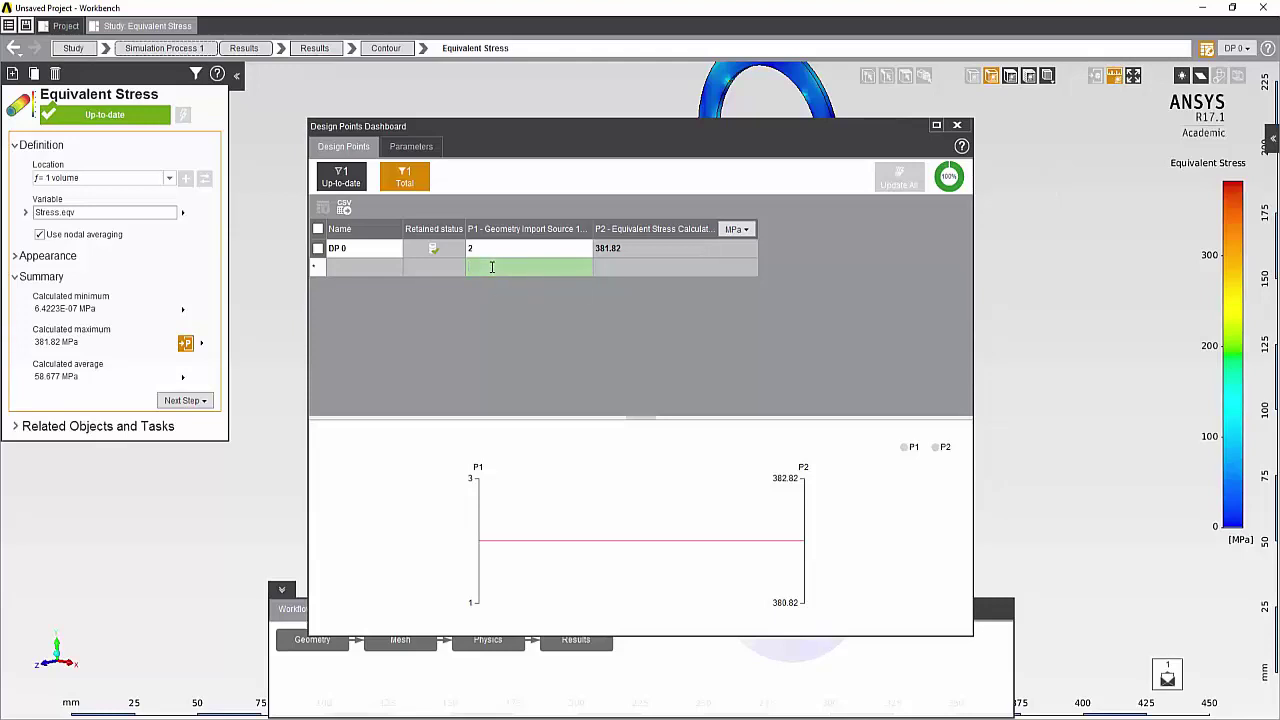
{"action": "type", "text": "4"}
{"action": "key", "text": "Return"}
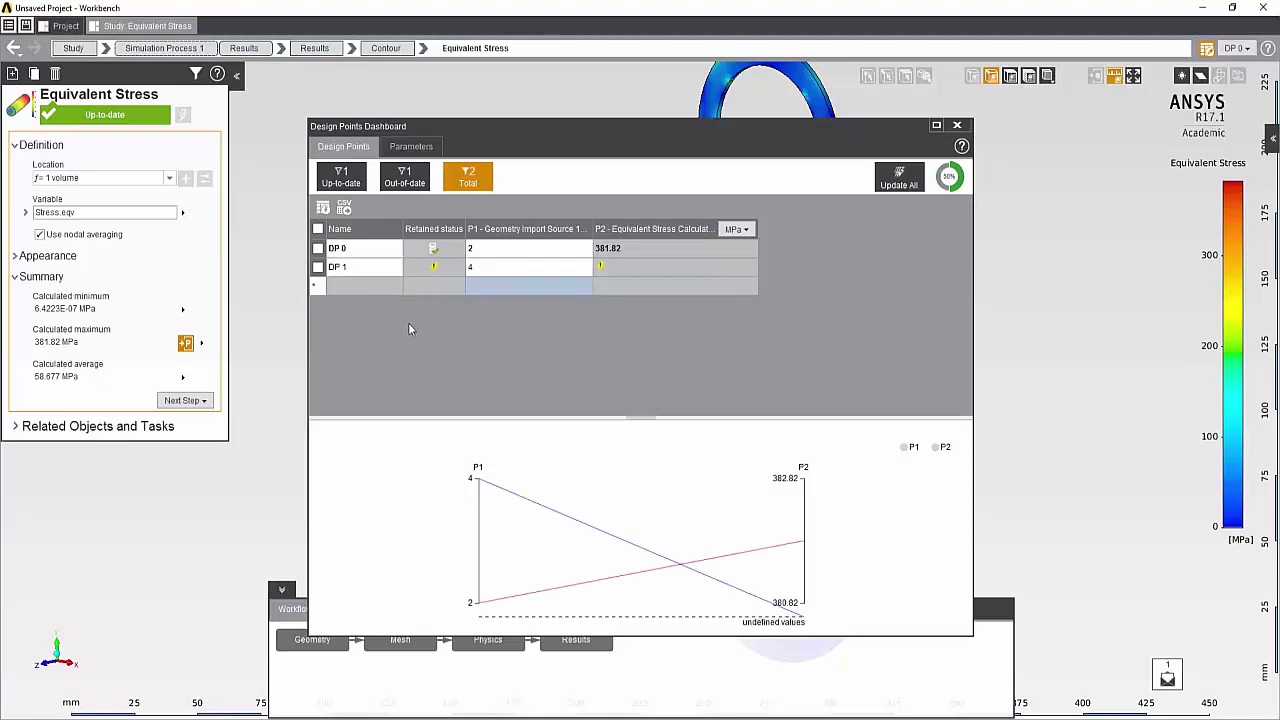
{"action": "left_click", "coordinate": [515, 287]}
{"action": "type", "text": "6"}
{"action": "key", "text": "Return"}
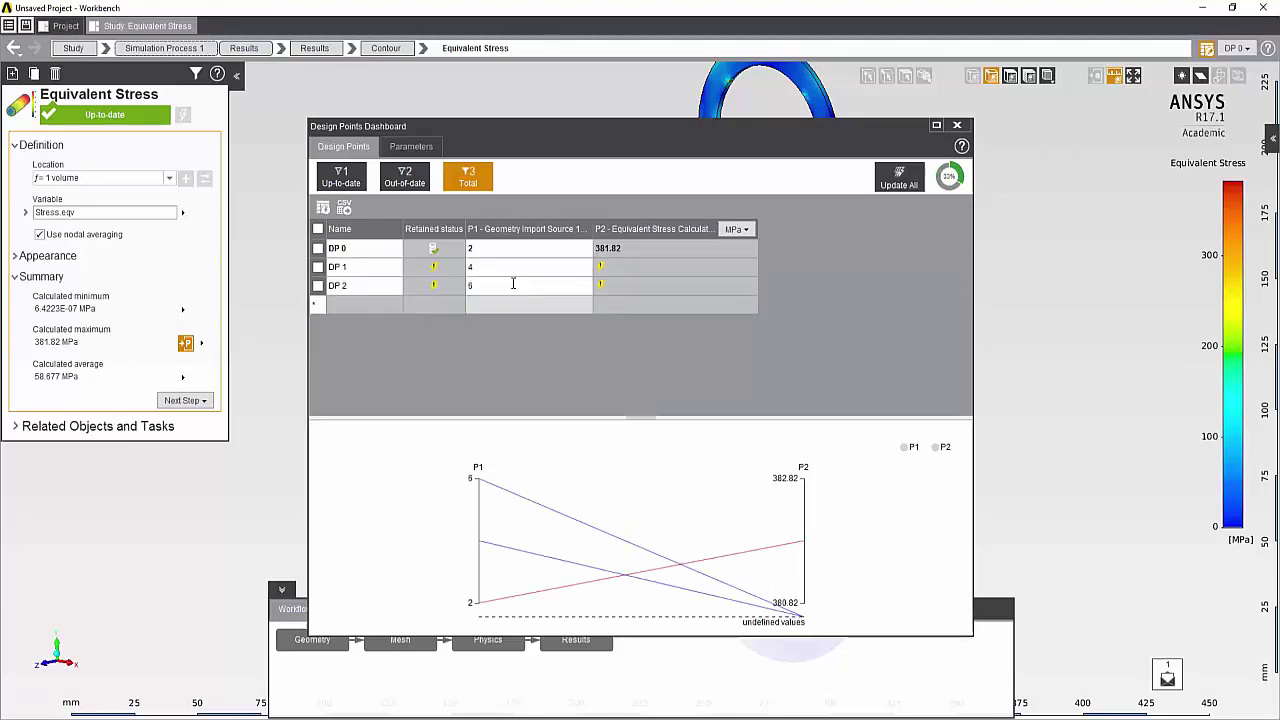
{"action": "left_click", "coordinate": [499, 304]}
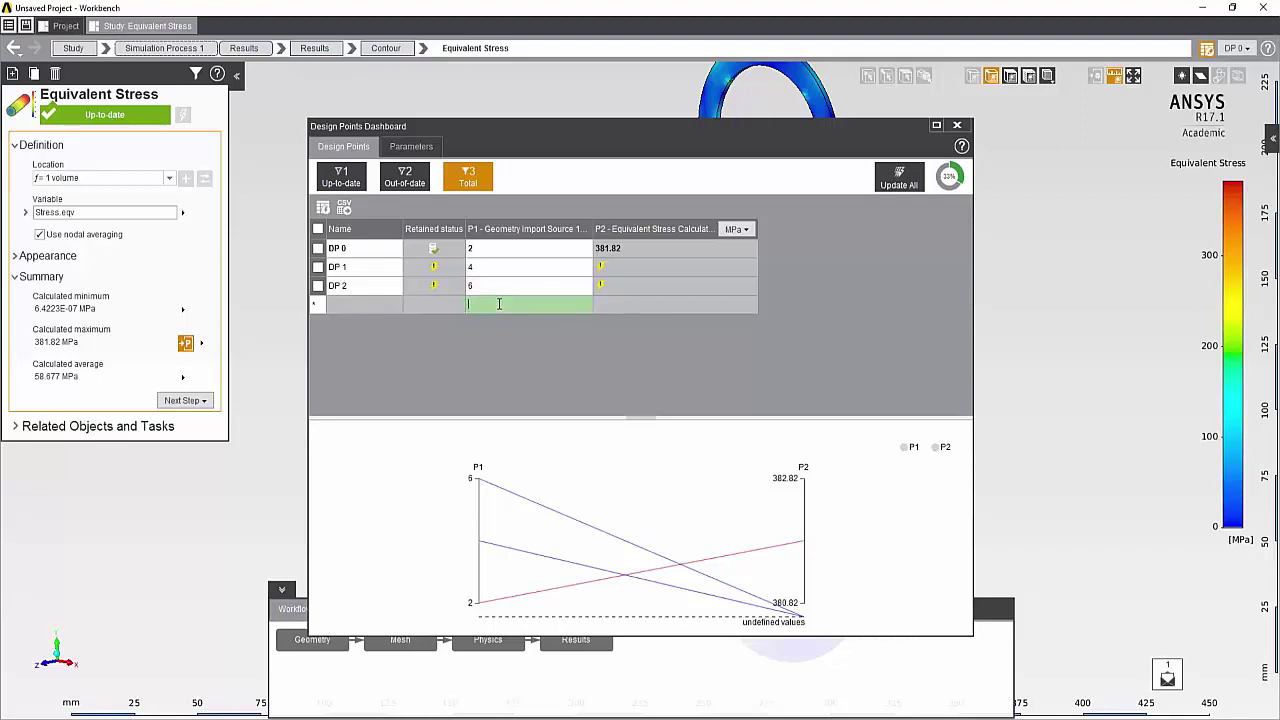
{"action": "type", "text": "8"}
{"action": "key", "text": "Return"}
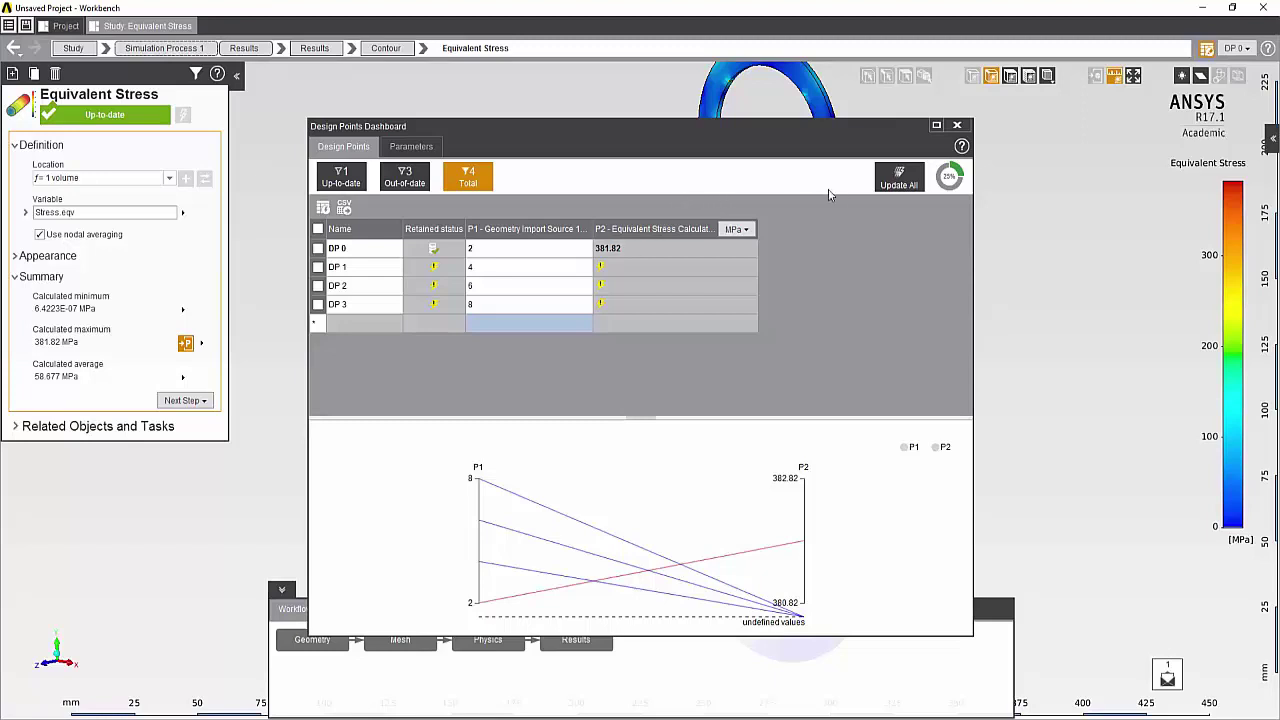
Update all design points and highlight DP 0 in the parameter chart, closing the dashboard after reviewing the results.
{"action": "left_click", "coordinate": [893, 184]}
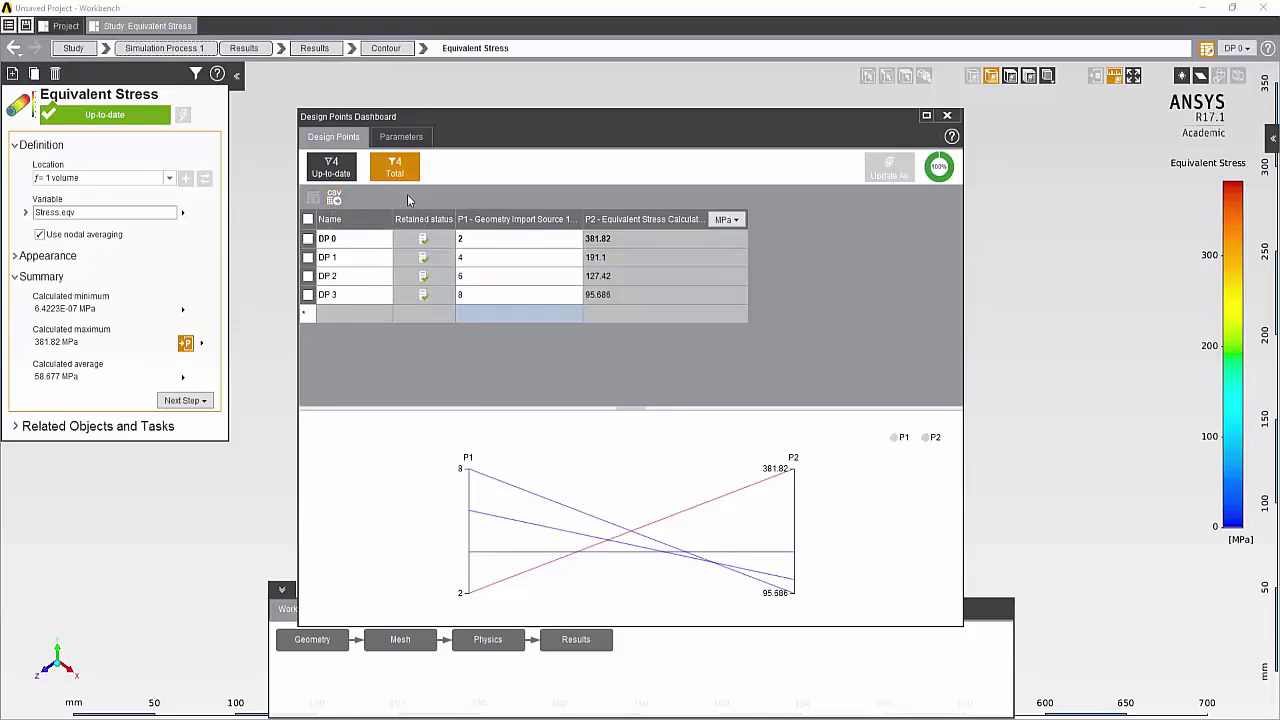
{"action": "left_click", "coordinate": [308, 240]}
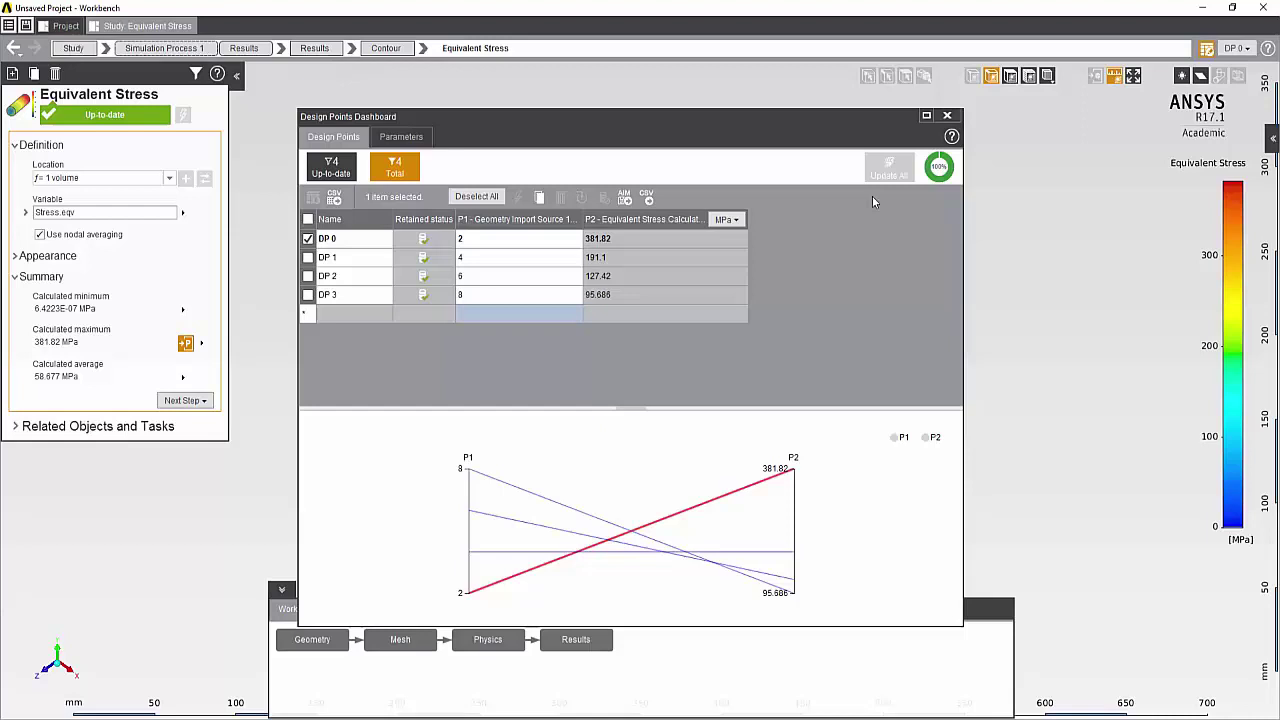
{"action": "left_click", "coordinate": [947, 116]}
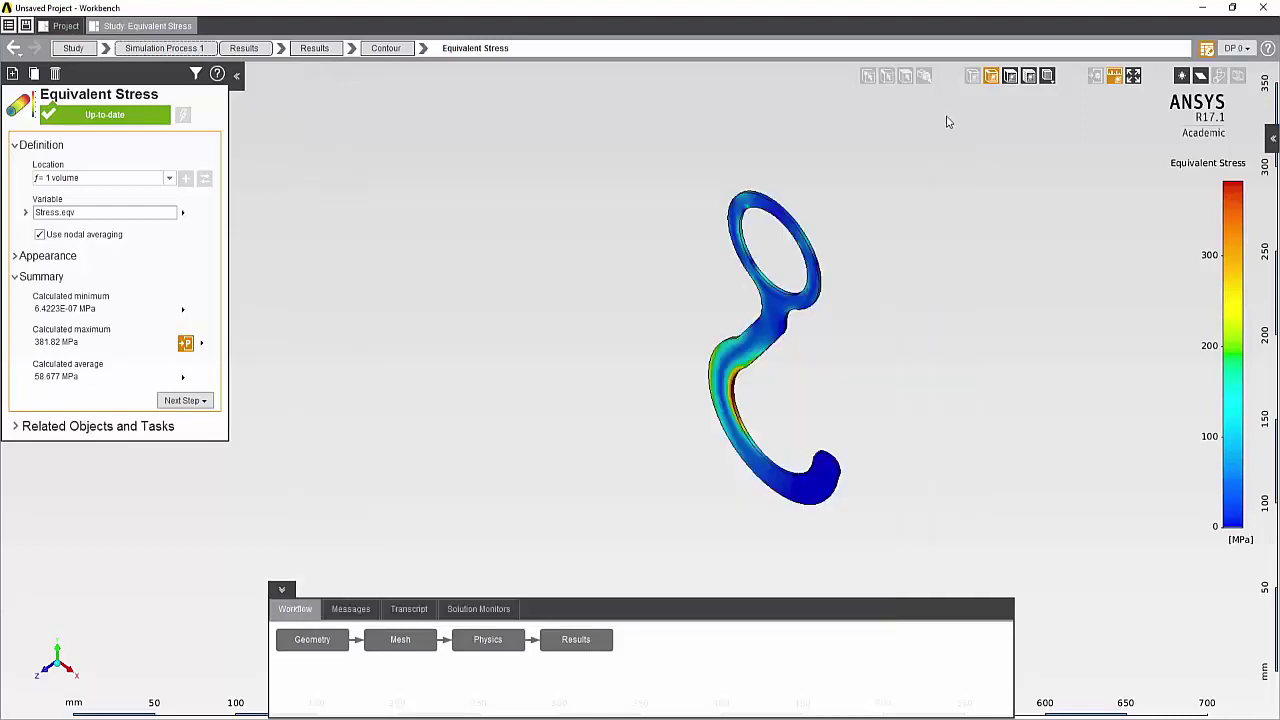
Switch the current design point to DP 2 and examine the Equivalent Stress contour on the hook from another angle.
{"action": "left_click", "coordinate": [1235, 50]}
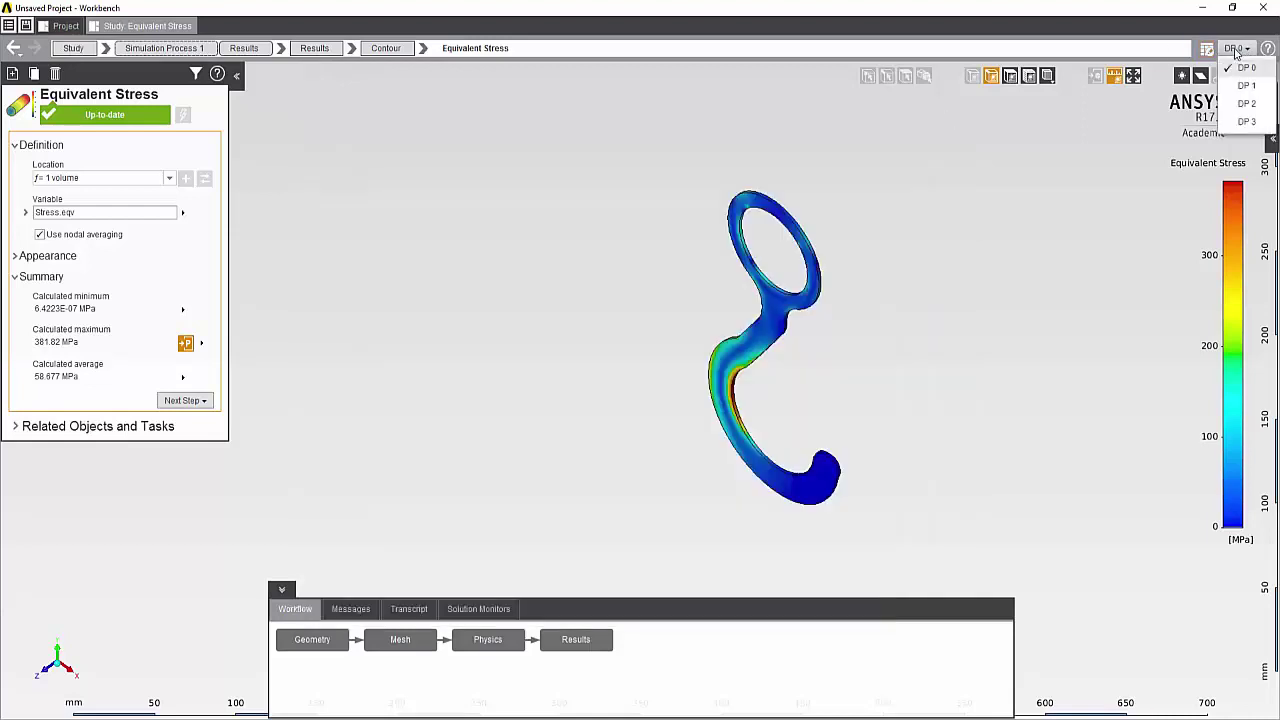
{"action": "left_click", "coordinate": [1240, 105]}
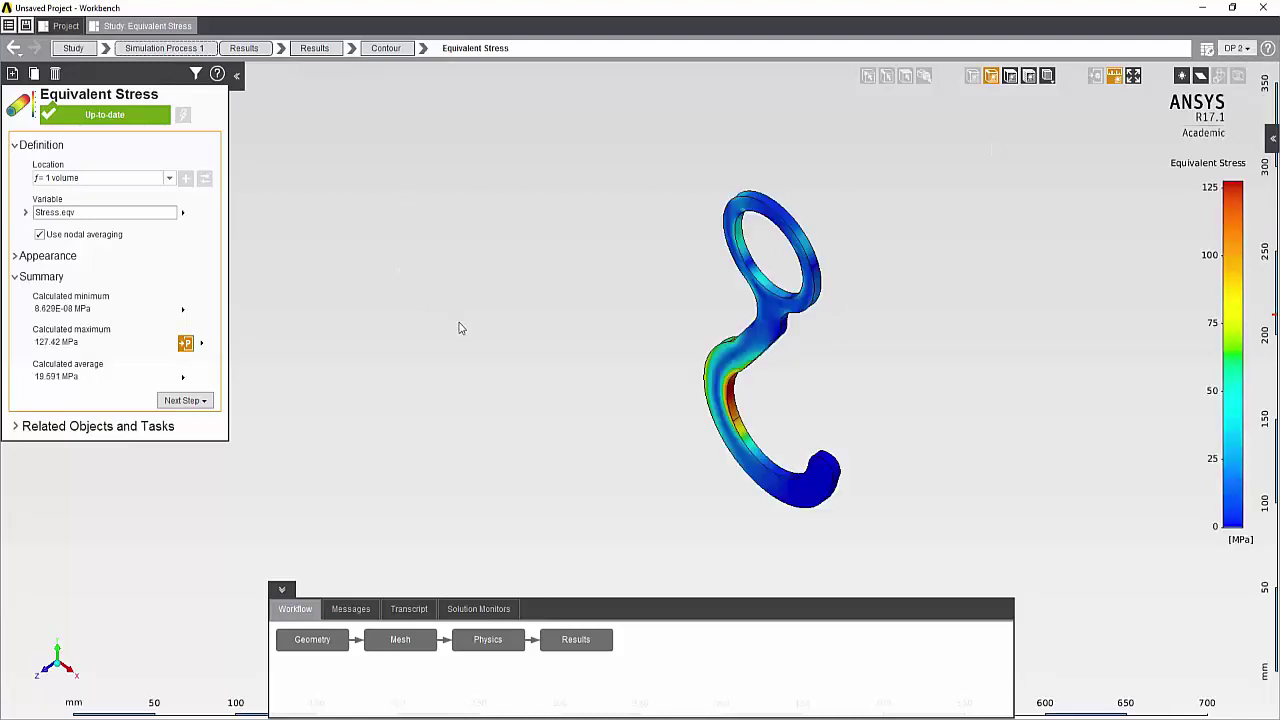
{"action": "left_click_drag", "start_coordinate": [491, 314], "coordinate": [871, 101]}
{"action": "left_click", "coordinate": [868, 76]}
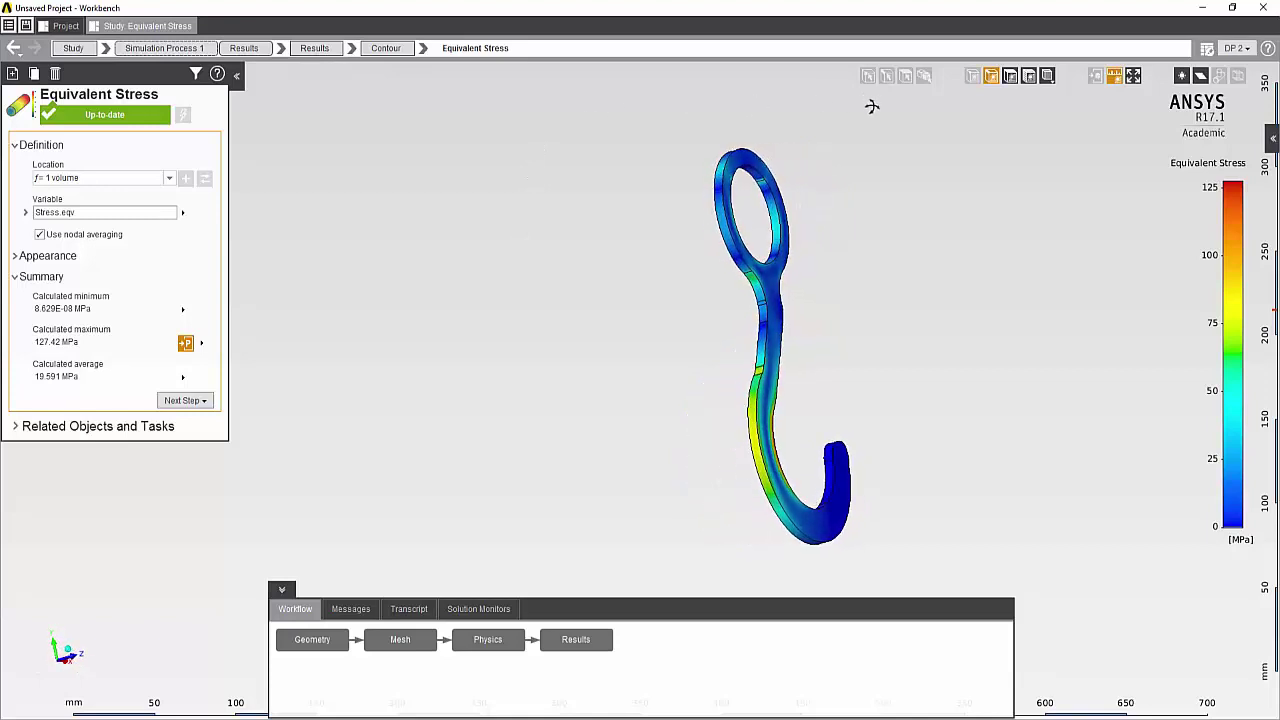